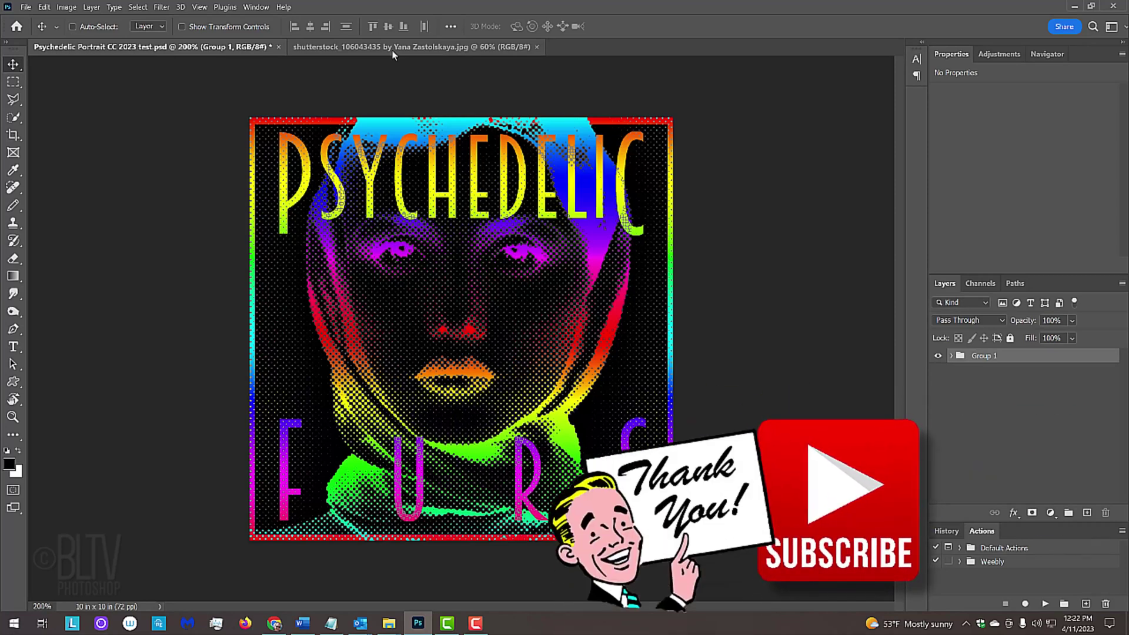
Switch to the original shutterstock portrait of the woman in a headscarf
{"action": "left_click", "coordinate": [391, 50]}
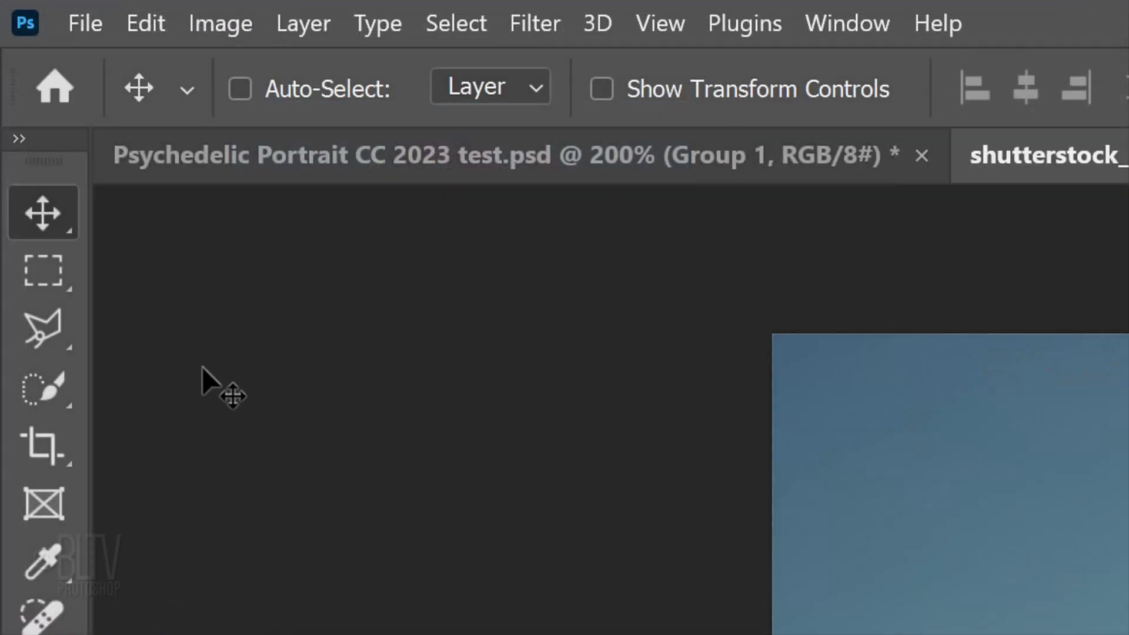
Crop the portrait to a 720 × 720 px square at 72 ppi, deleting cropped pixels
{"action": "left_click", "coordinate": [13, 134]}
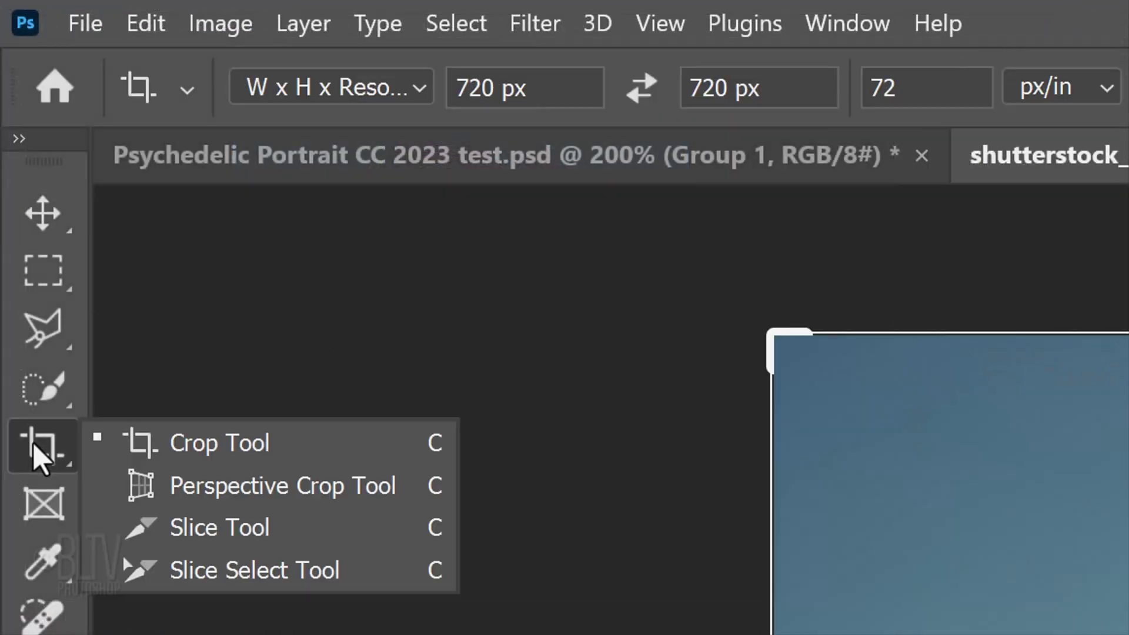
{"action": "left_click", "coordinate": [219, 444]}
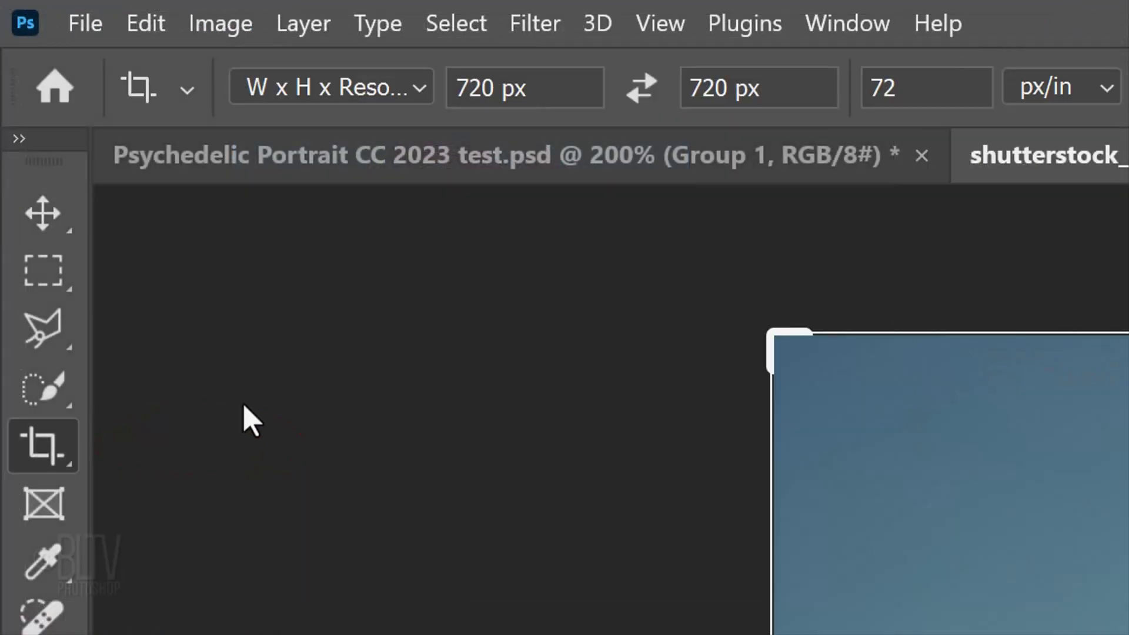
{"action": "left_click", "coordinate": [420, 88]}
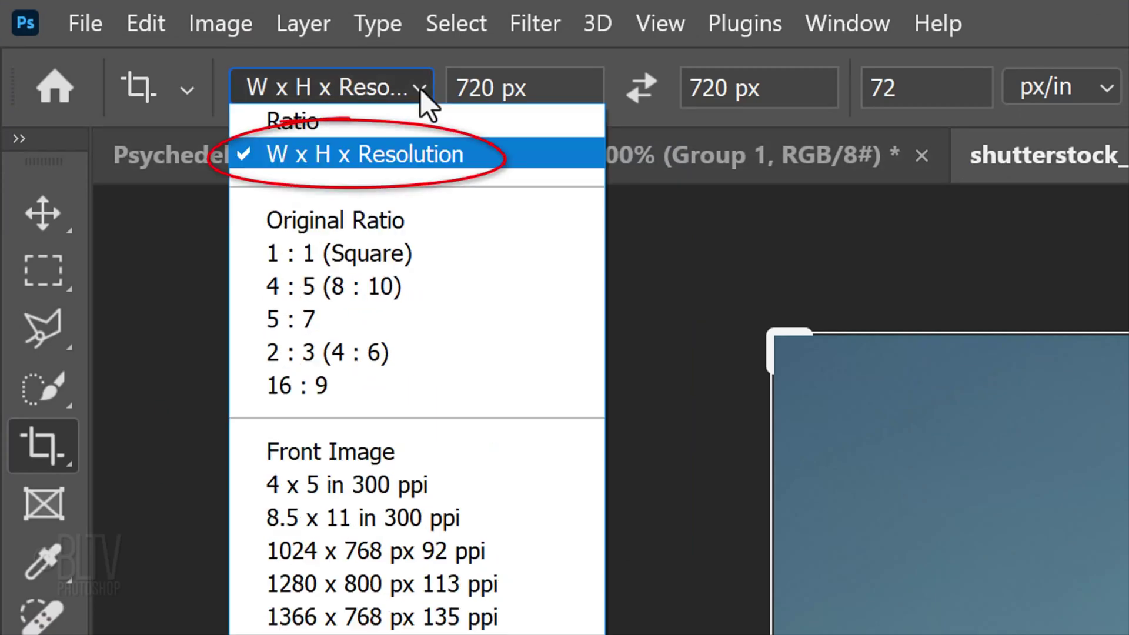
{"action": "left_click", "coordinate": [418, 88]}
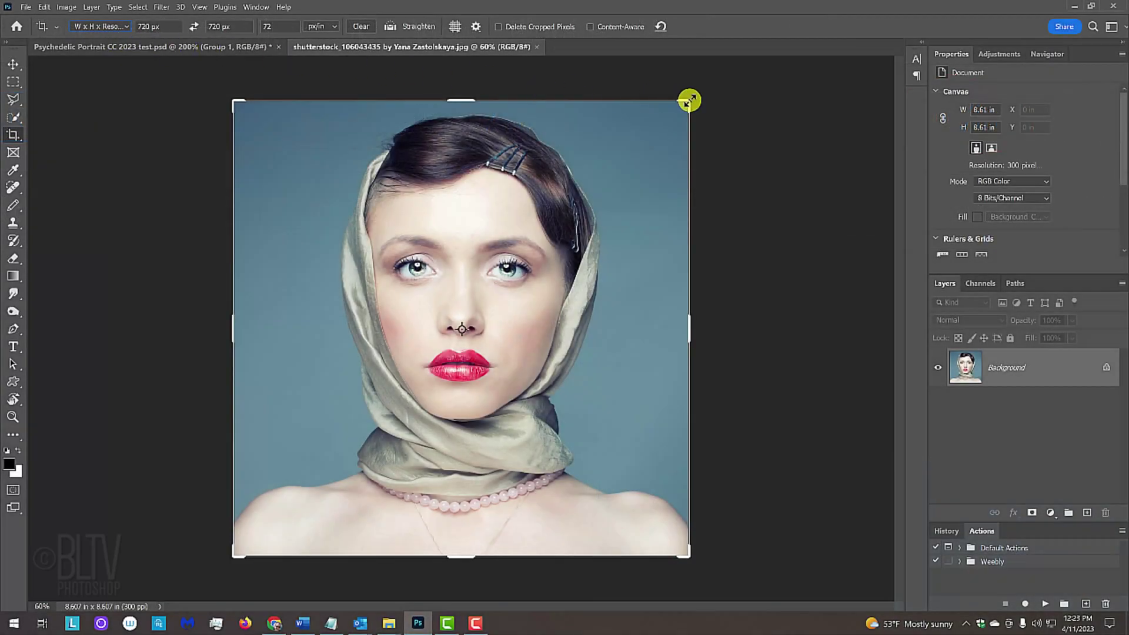
{"action": "left_click_drag", "start_coordinate": [685, 101], "coordinate": [632, 155]}
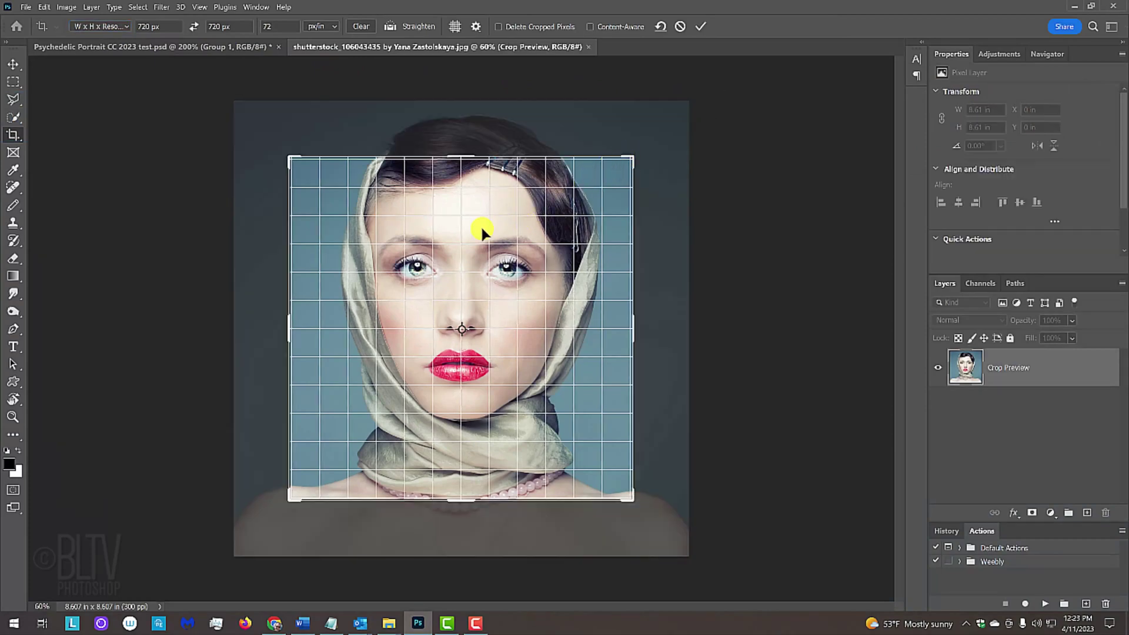
{"action": "left_click_drag", "start_coordinate": [482, 228], "coordinate": [484, 212]}
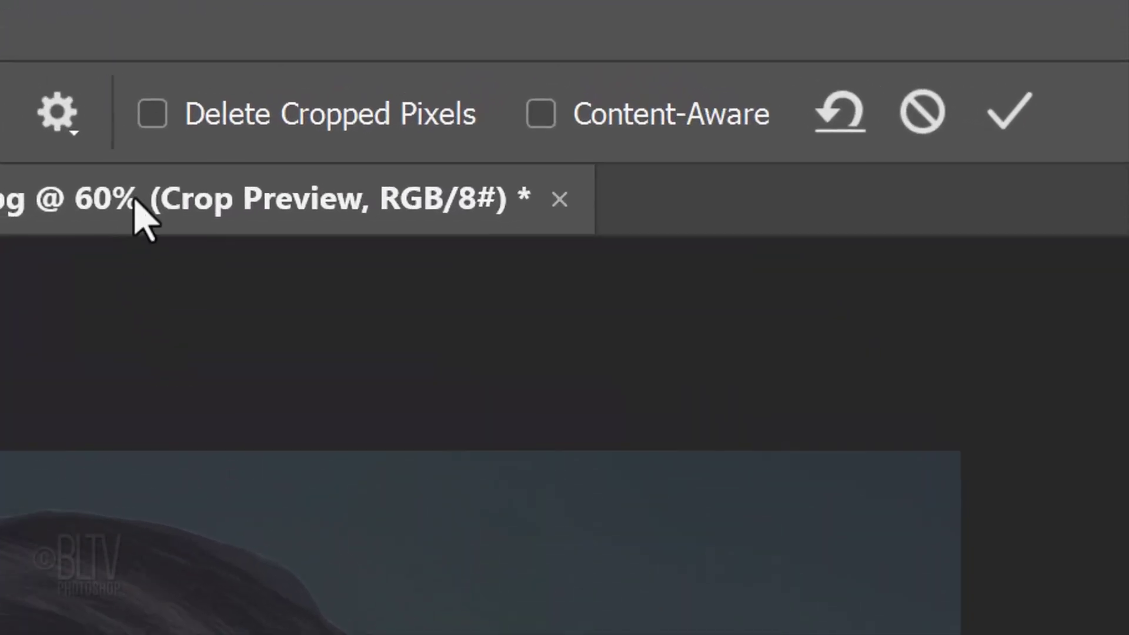
{"action": "left_click", "coordinate": [151, 115]}
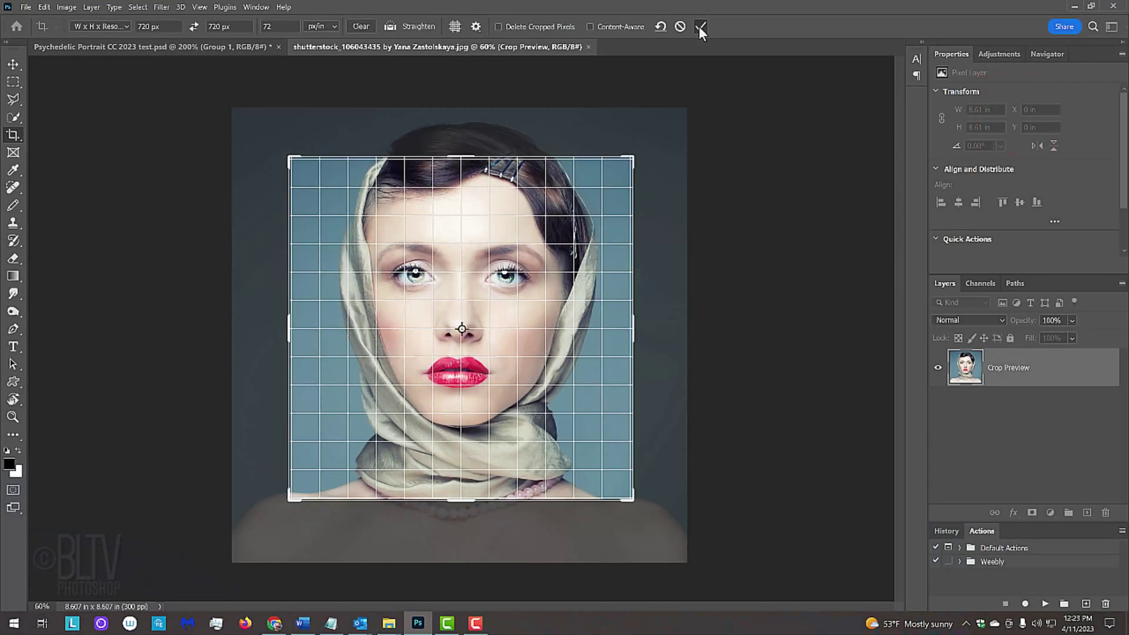
{"action": "left_click", "coordinate": [700, 27]}
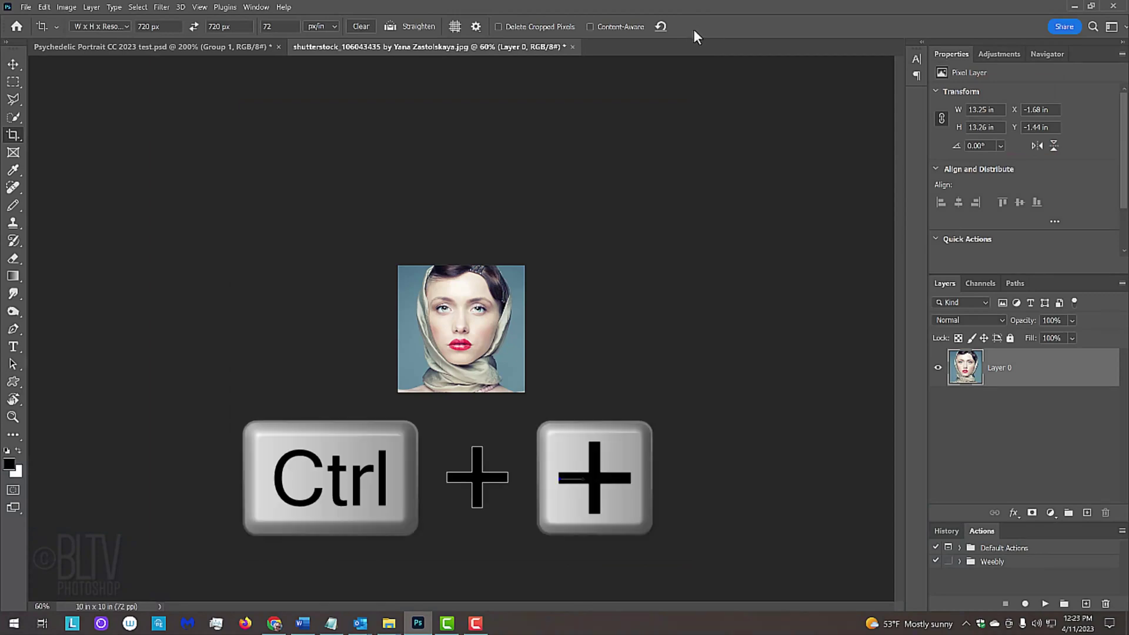
Zoom to 200% and convert Layer 0 into a smart object
{"action": "key", "text": "ctrl+plus"}
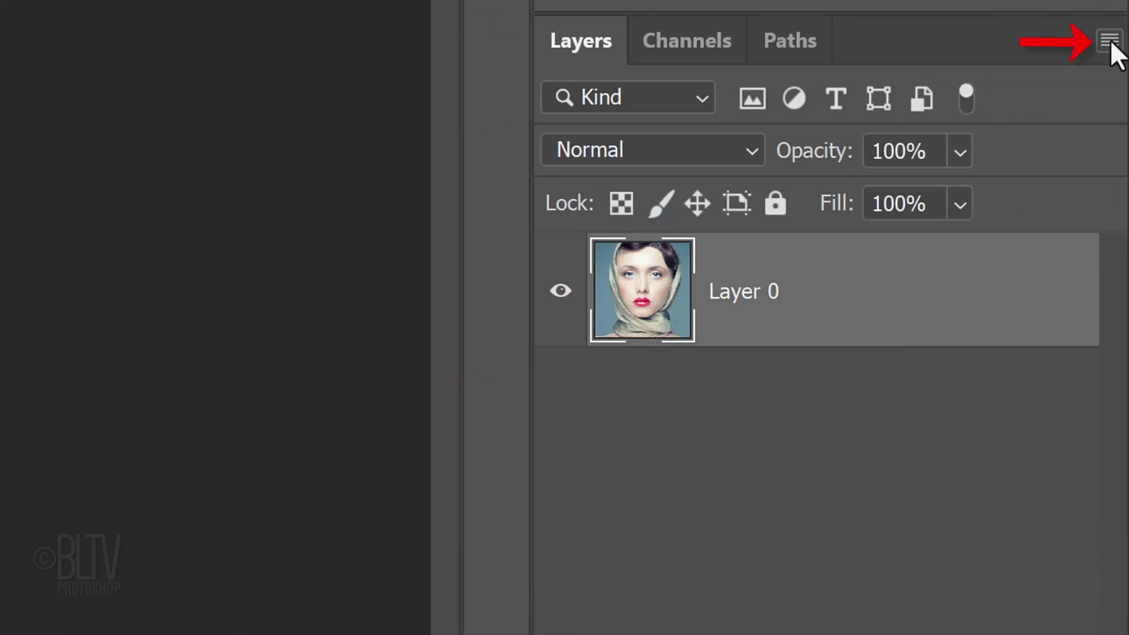
{"action": "left_click", "coordinate": [1110, 41]}
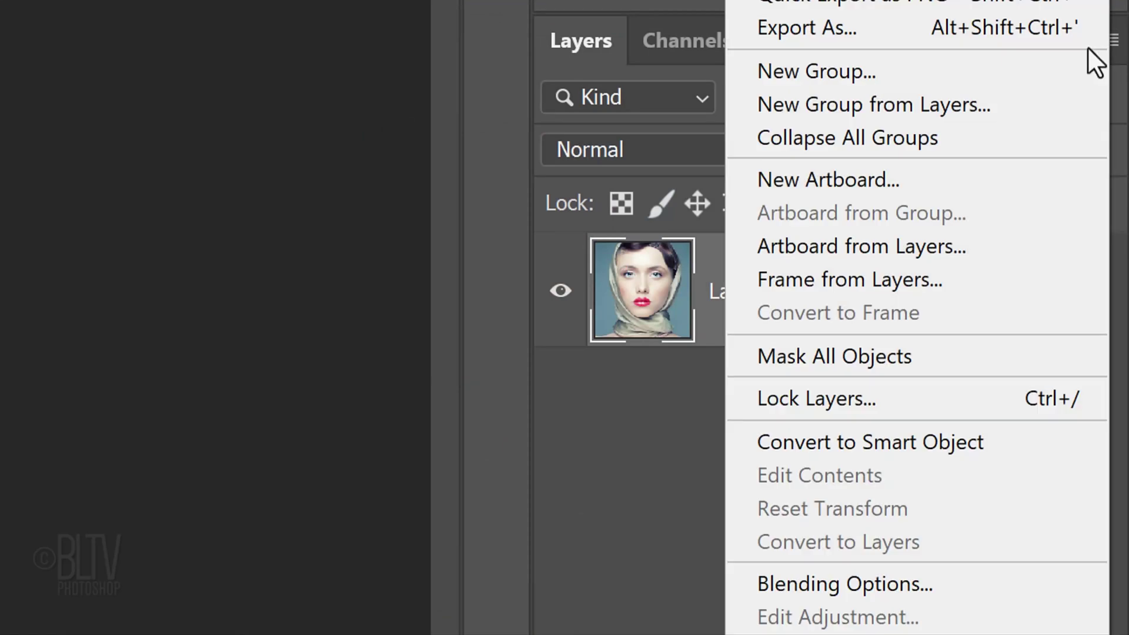
{"action": "left_click", "coordinate": [843, 443]}
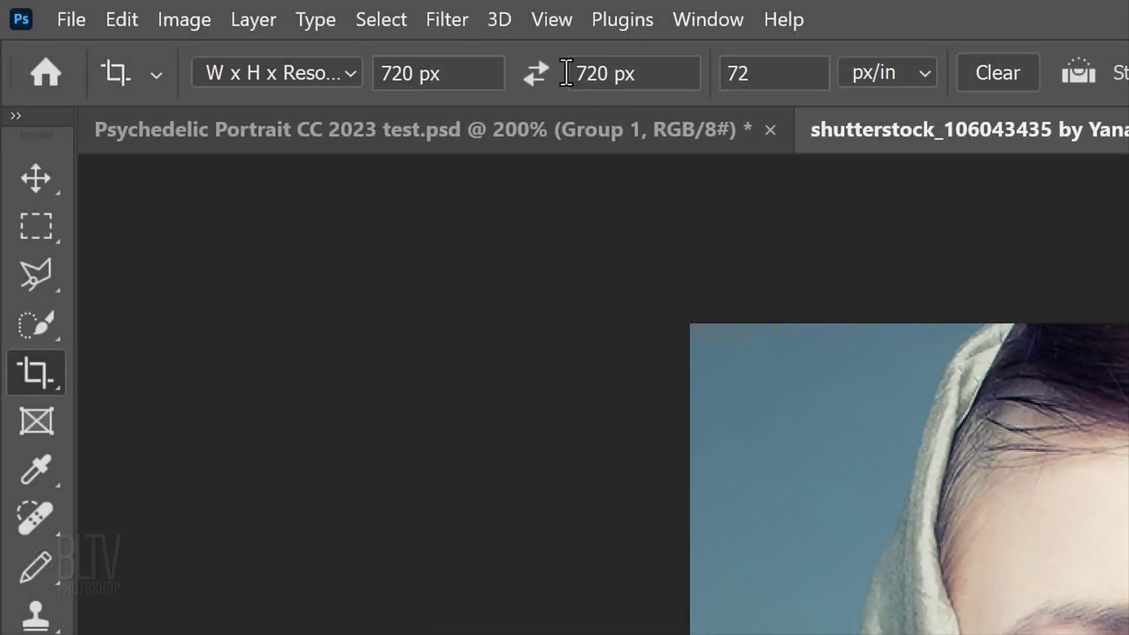
Apply a Halftone Pattern filter with Size 2, Contrast 3 and Dot pattern type
{"action": "left_click", "coordinate": [453, 13]}
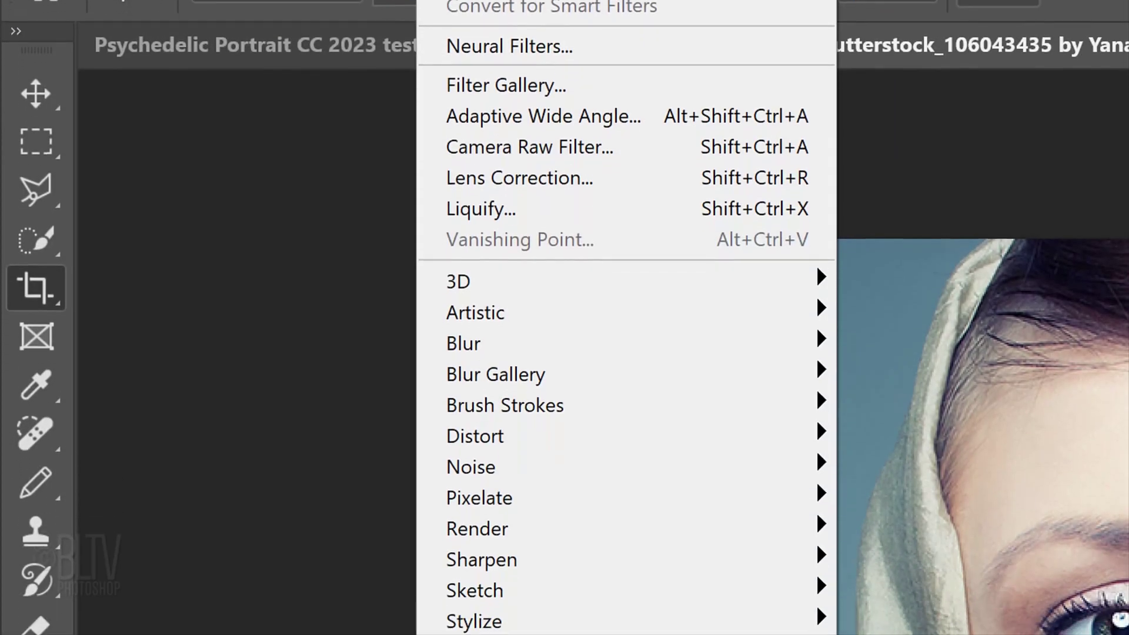
{"action": "mouse_move", "coordinate": [173, 244]}
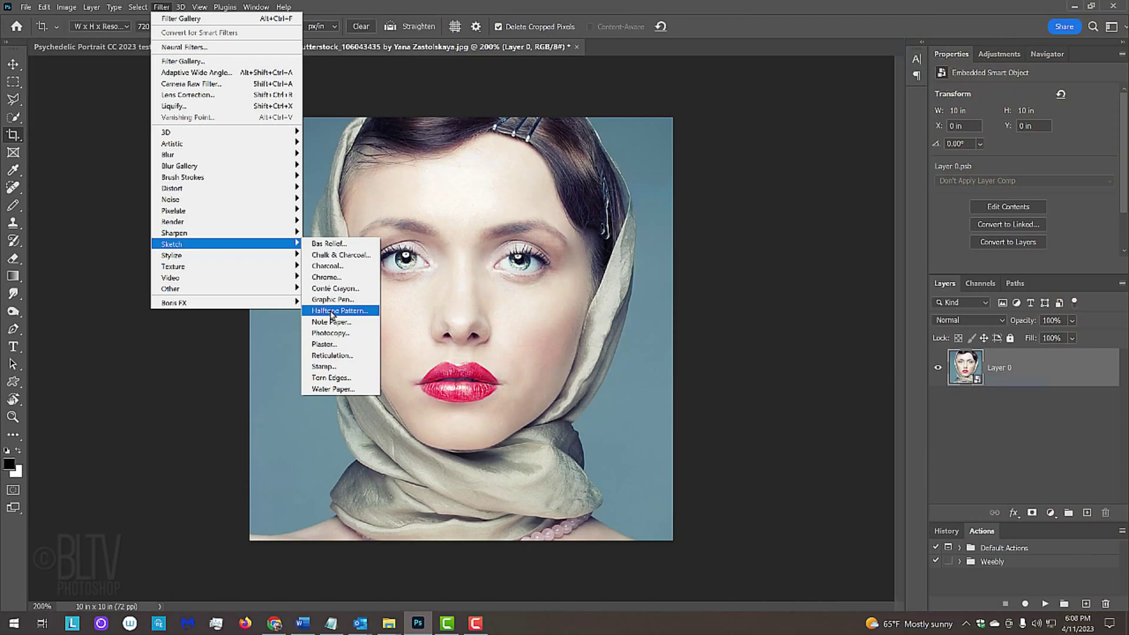
{"action": "left_click", "coordinate": [914, 389]}
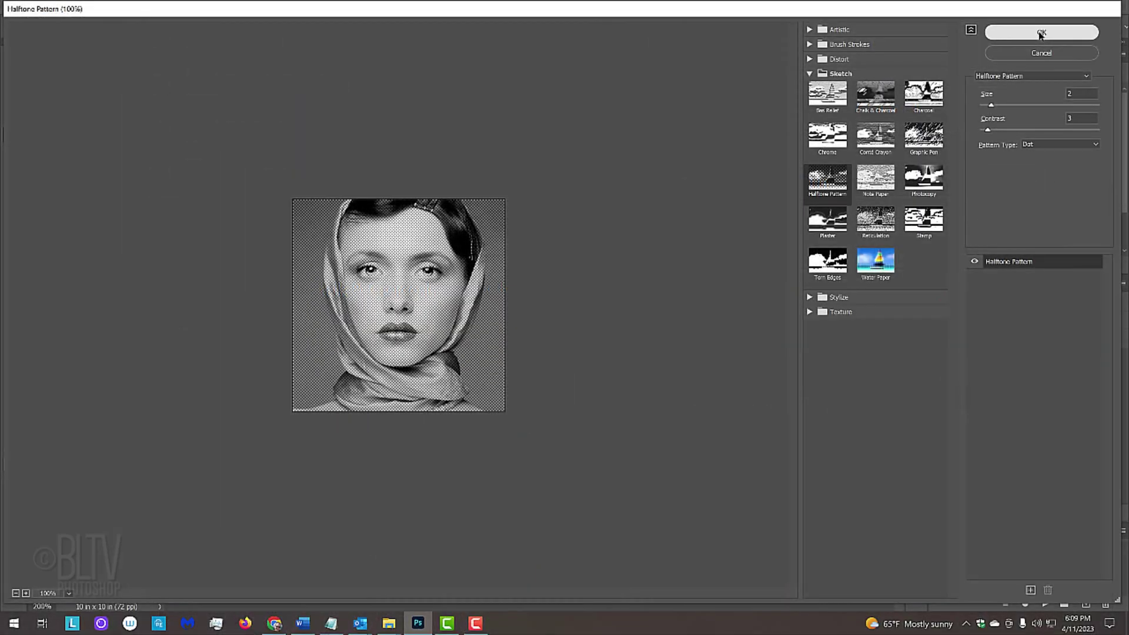
{"action": "left_click", "coordinate": [879, 44]}
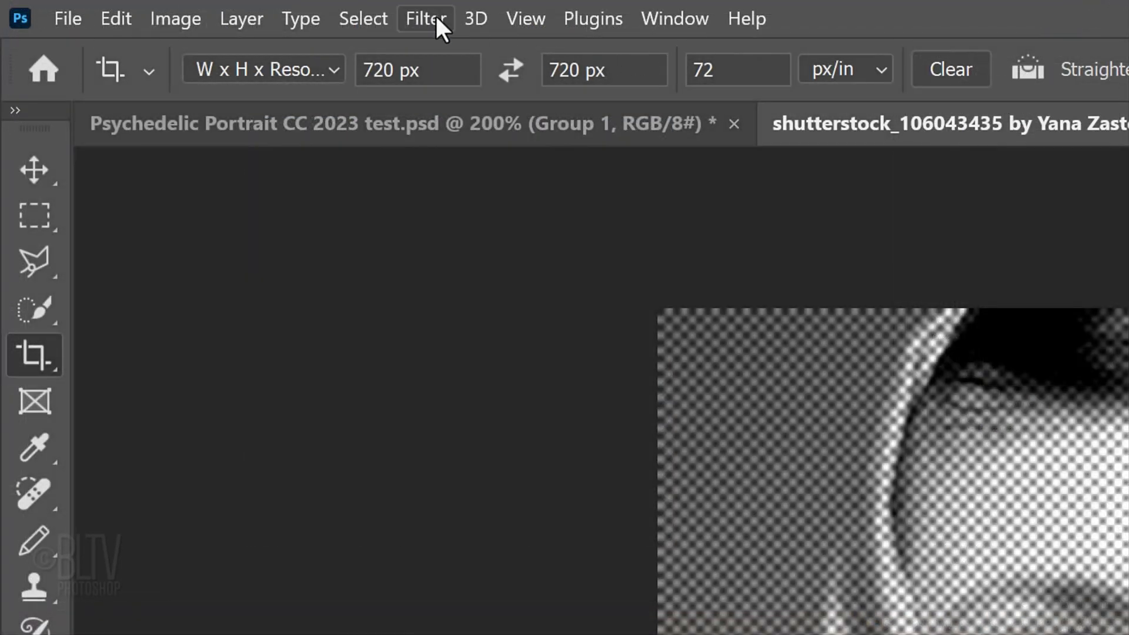
Apply Unsharp Mask with Amount 100%, Radius 50 px and Threshold 10 levels
{"action": "left_click", "coordinate": [436, 16]}
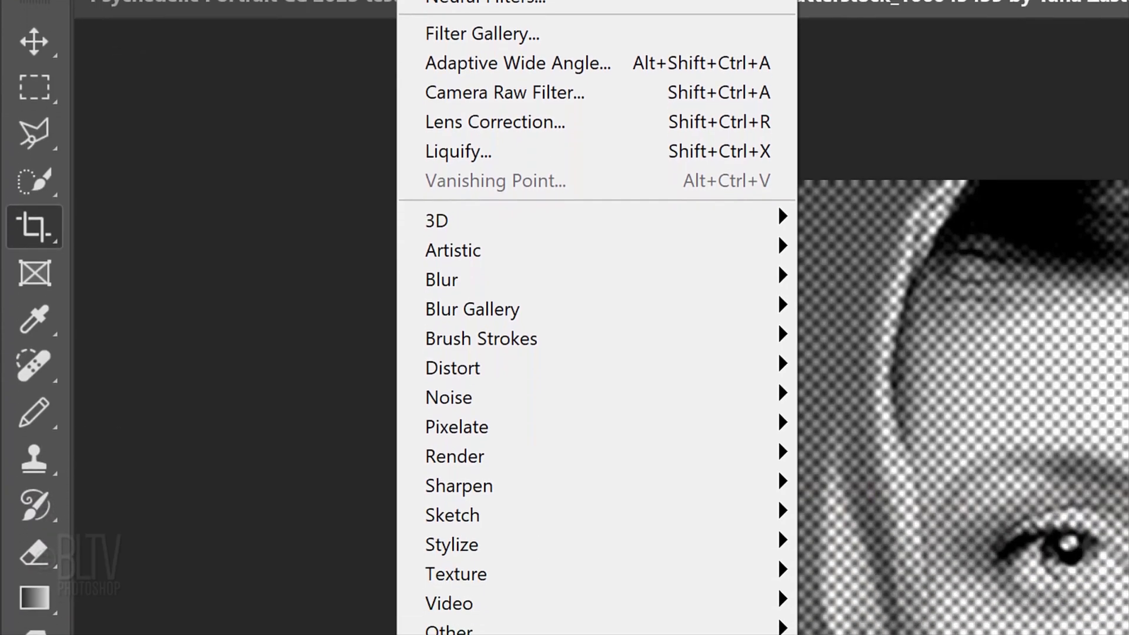
{"action": "mouse_move", "coordinate": [460, 425]}
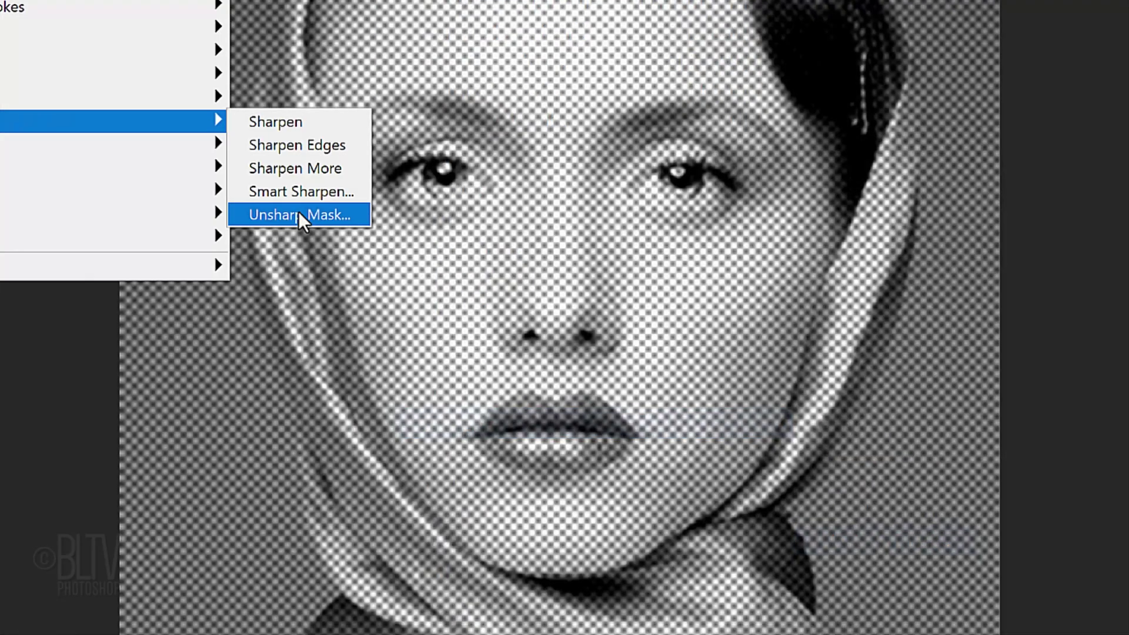
{"action": "left_click", "coordinate": [877, 538]}
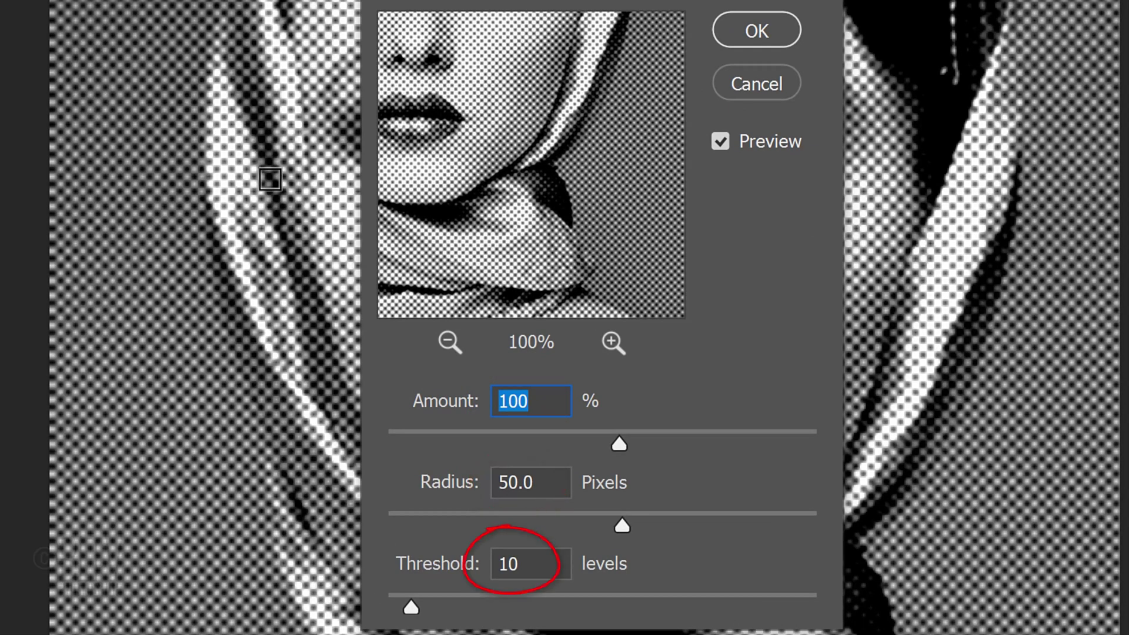
{"action": "left_click", "coordinate": [756, 30]}
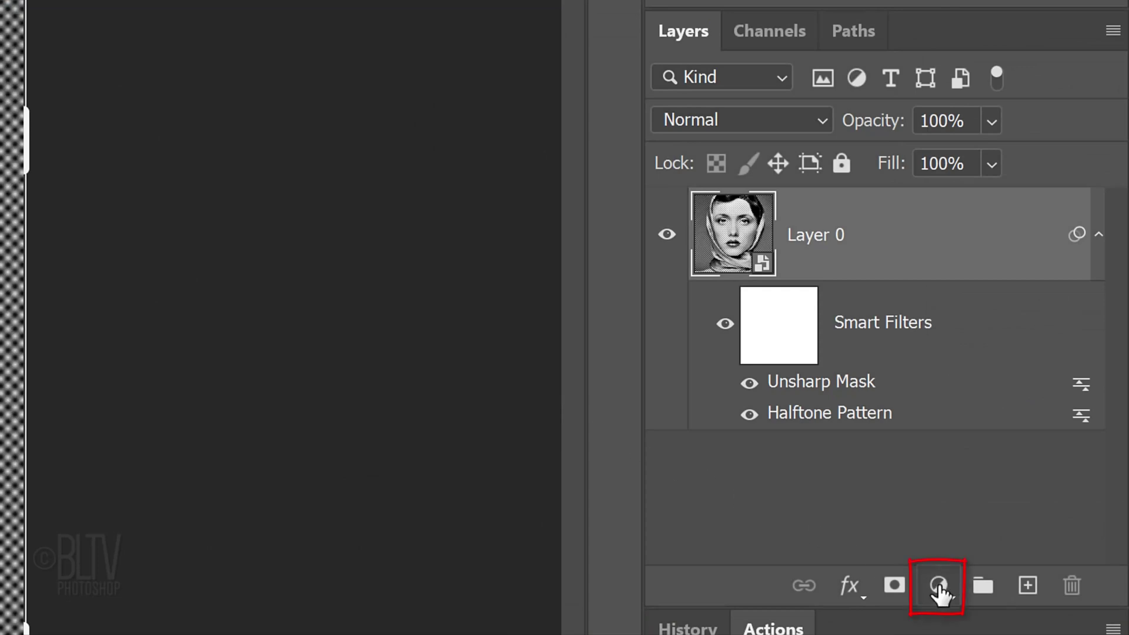
Add an Invert adjustment layer and a Levels adjustment layer above the portrait
{"action": "left_click", "coordinate": [941, 589]}
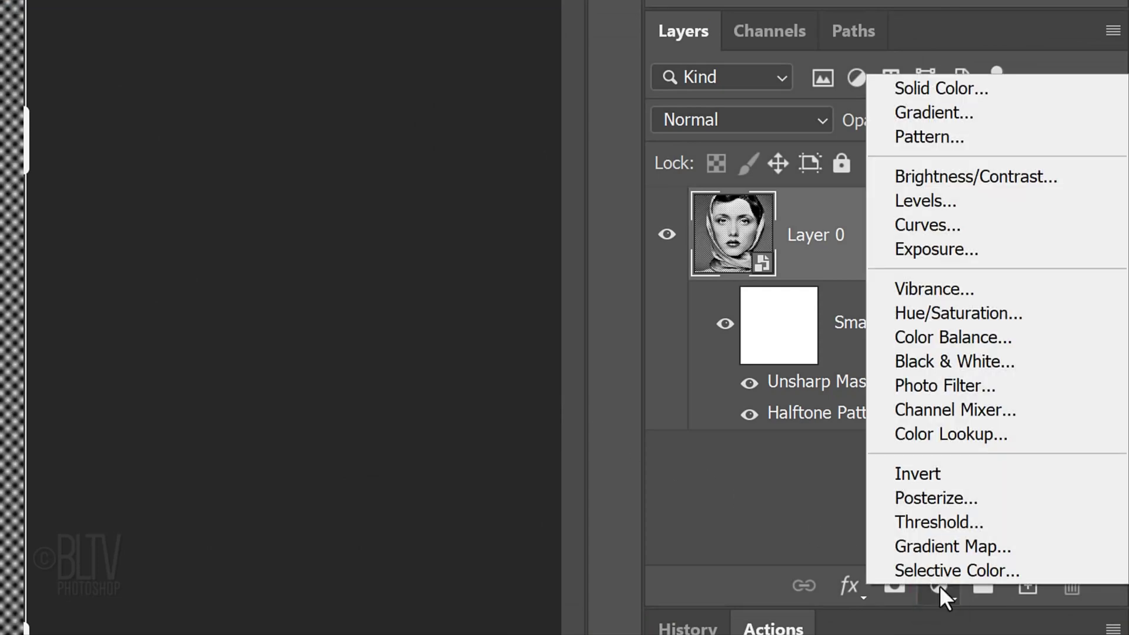
{"action": "left_click", "coordinate": [926, 472]}
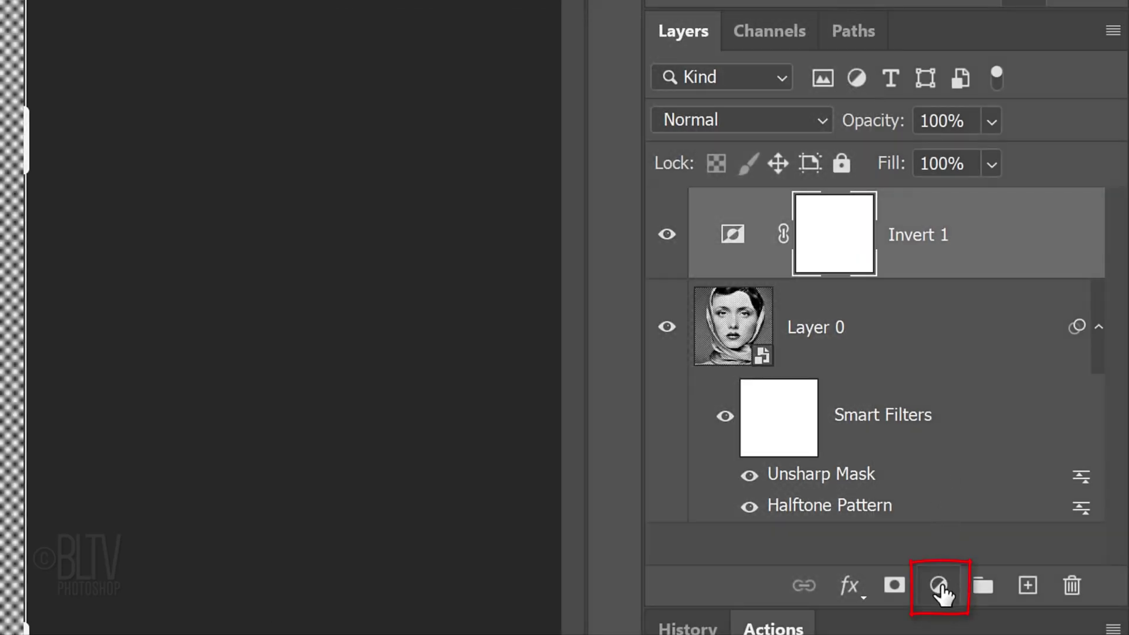
{"action": "left_click", "coordinate": [941, 587]}
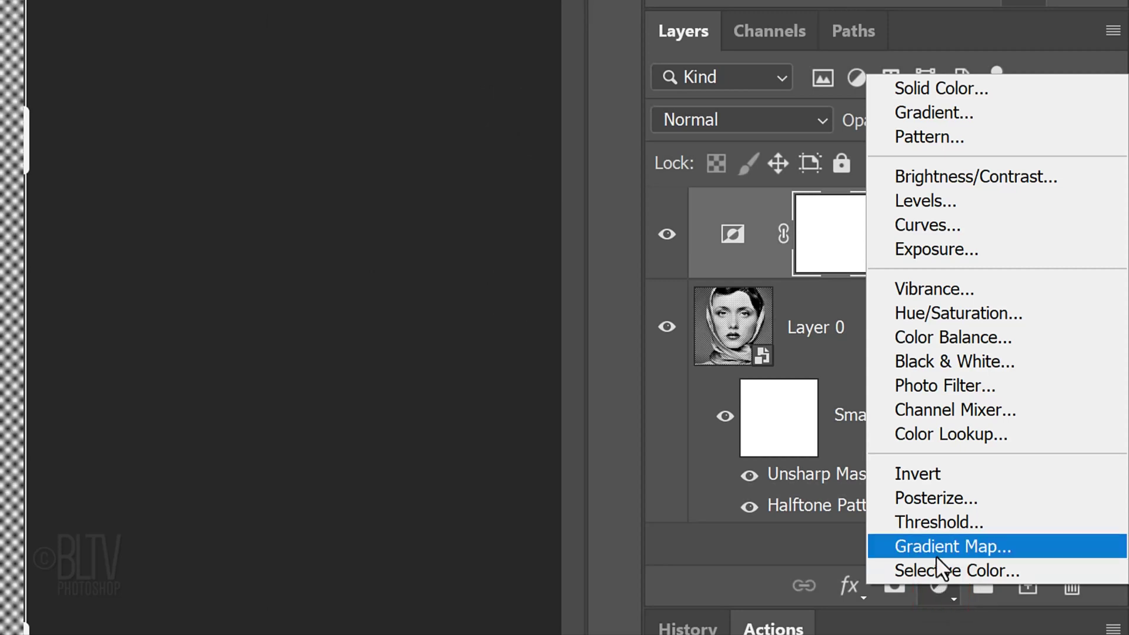
{"action": "left_click", "coordinate": [919, 198]}
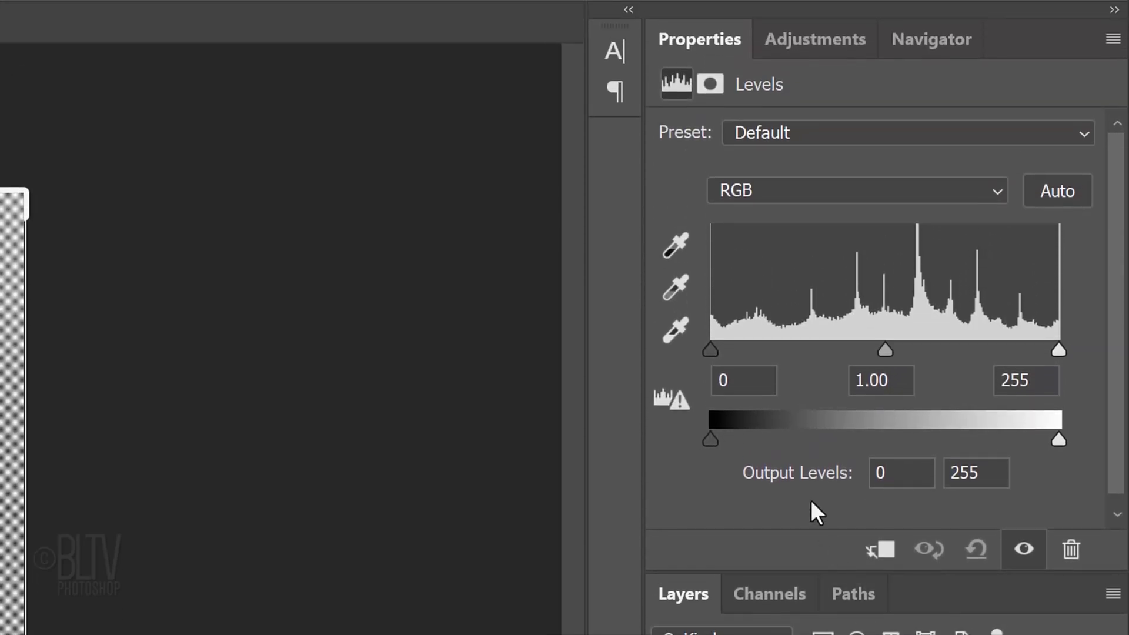
Set the Levels input values to 150 black, 1 midtone and 230 white
{"action": "left_click", "coordinate": [748, 379]}
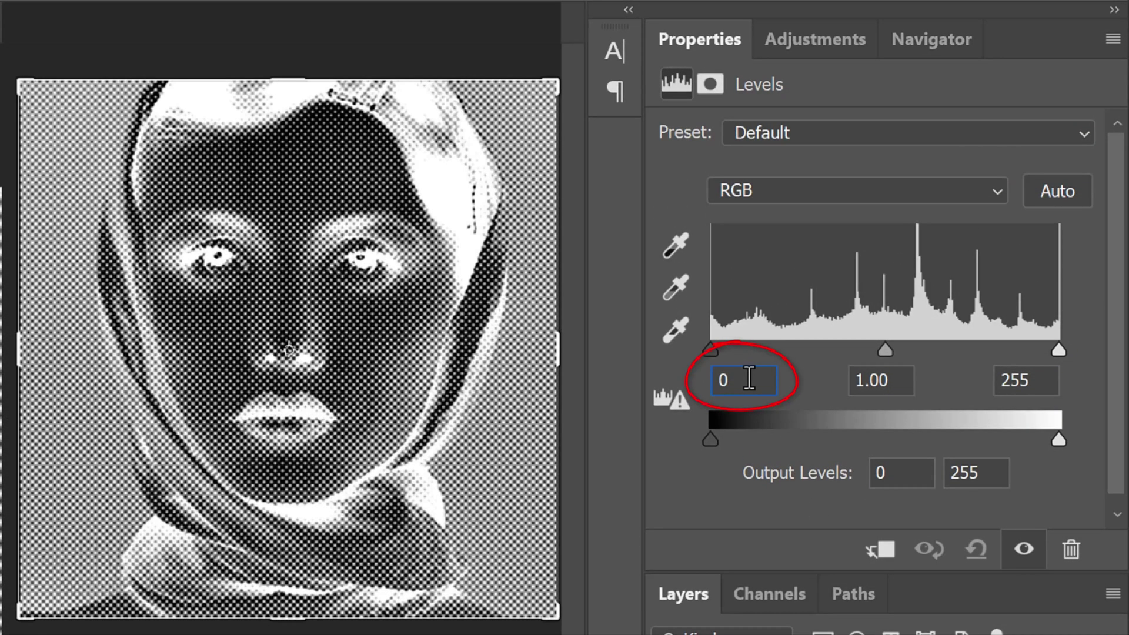
{"action": "type", "text": "150"}
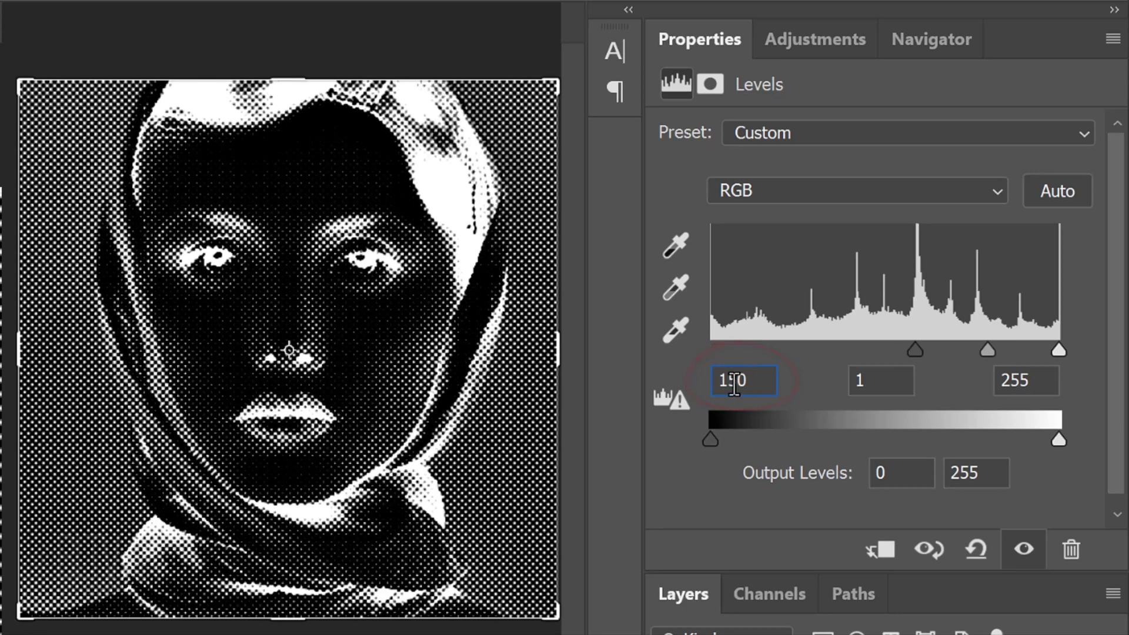
{"action": "key", "text": "Tab"}
{"action": "type", "text": "1"}
{"action": "left_click", "coordinate": [1041, 381]}
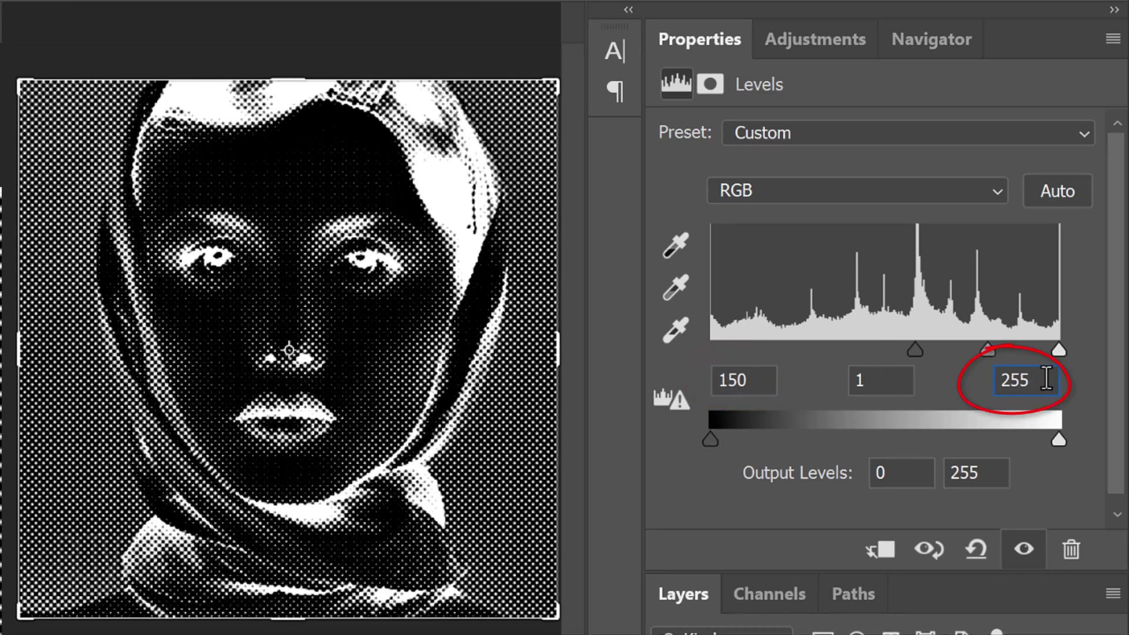
{"action": "type", "text": "230"}
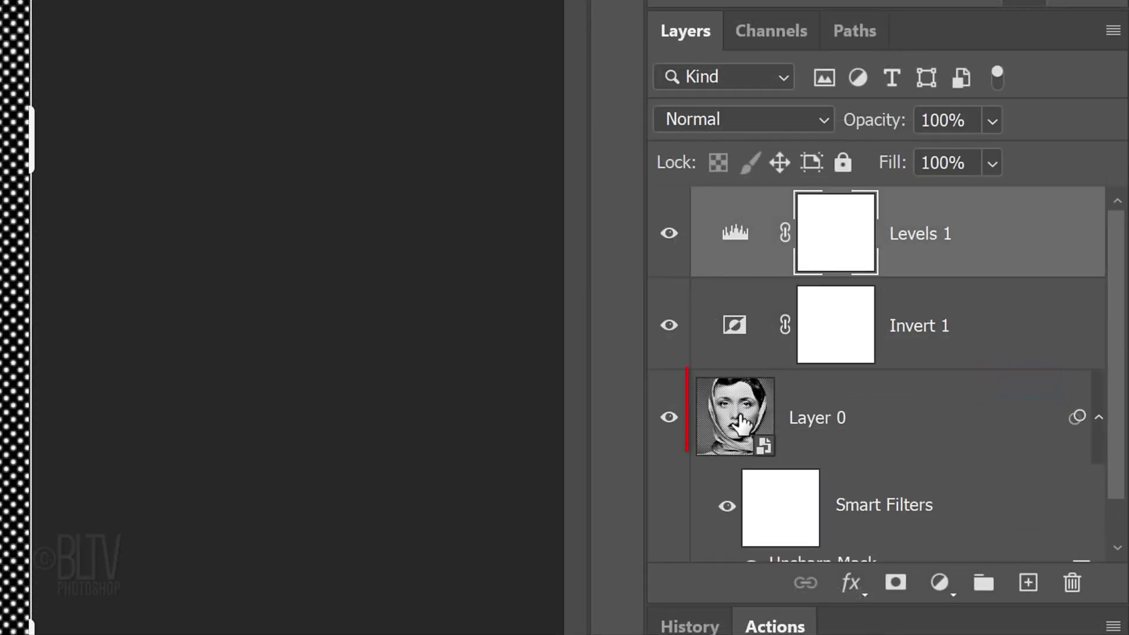
Merge Levels 1, Invert 1 and Layer 0 into one smart object and duplicate it twice
{"action": "left_click", "coordinate": [739, 415], "text": "shift"}
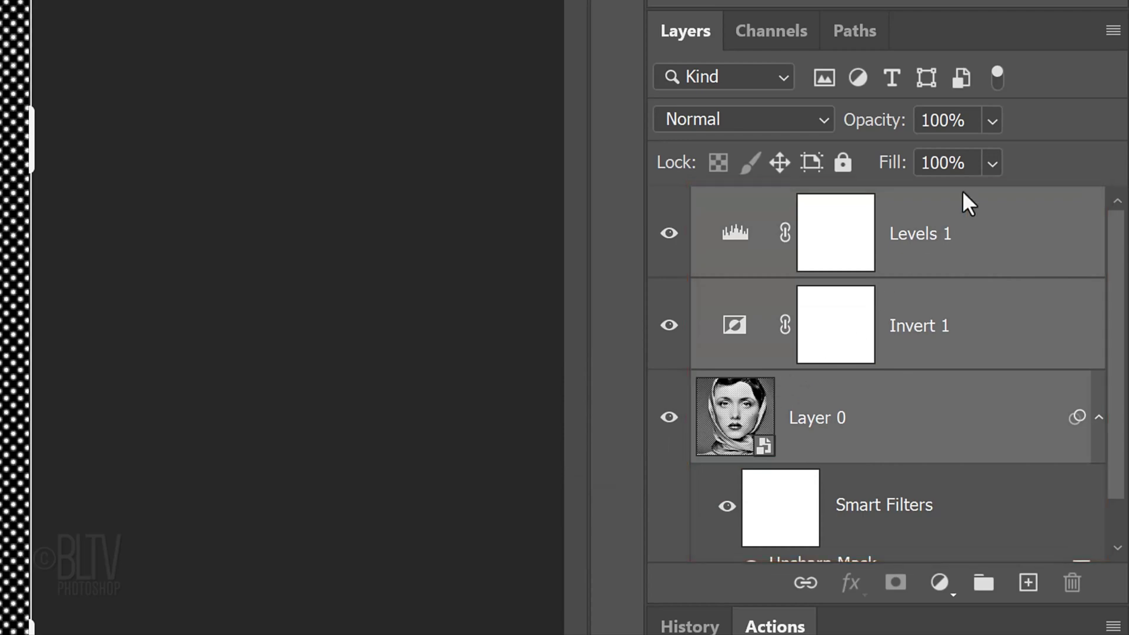
{"action": "left_click", "coordinate": [1113, 30]}
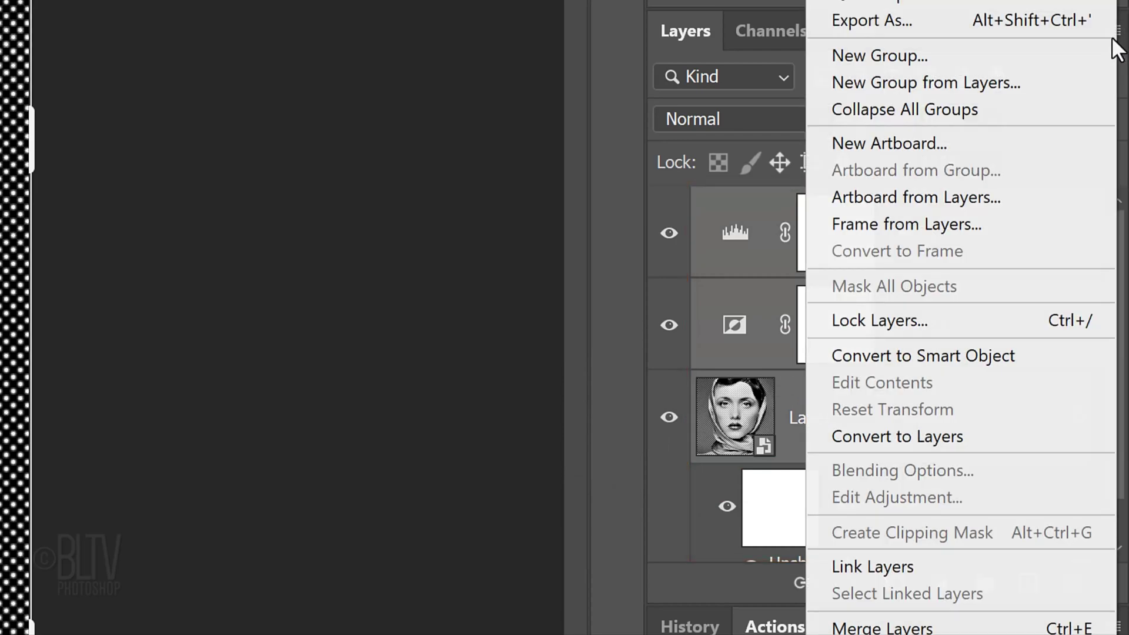
{"action": "left_click", "coordinate": [874, 355]}
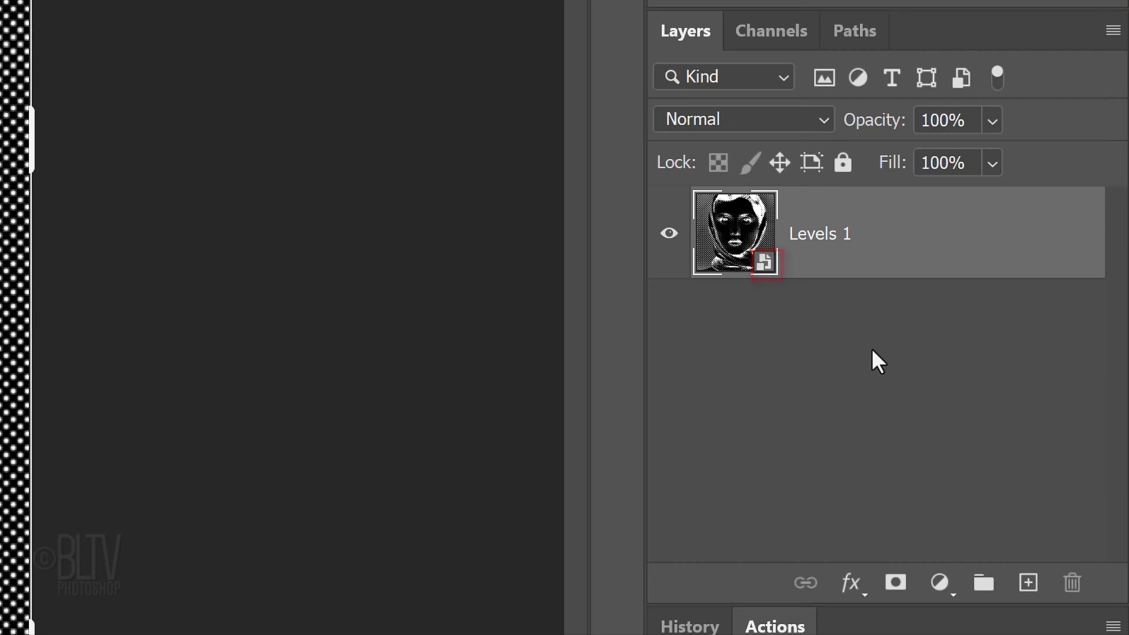
{"action": "key", "text": "ctrl+j"}
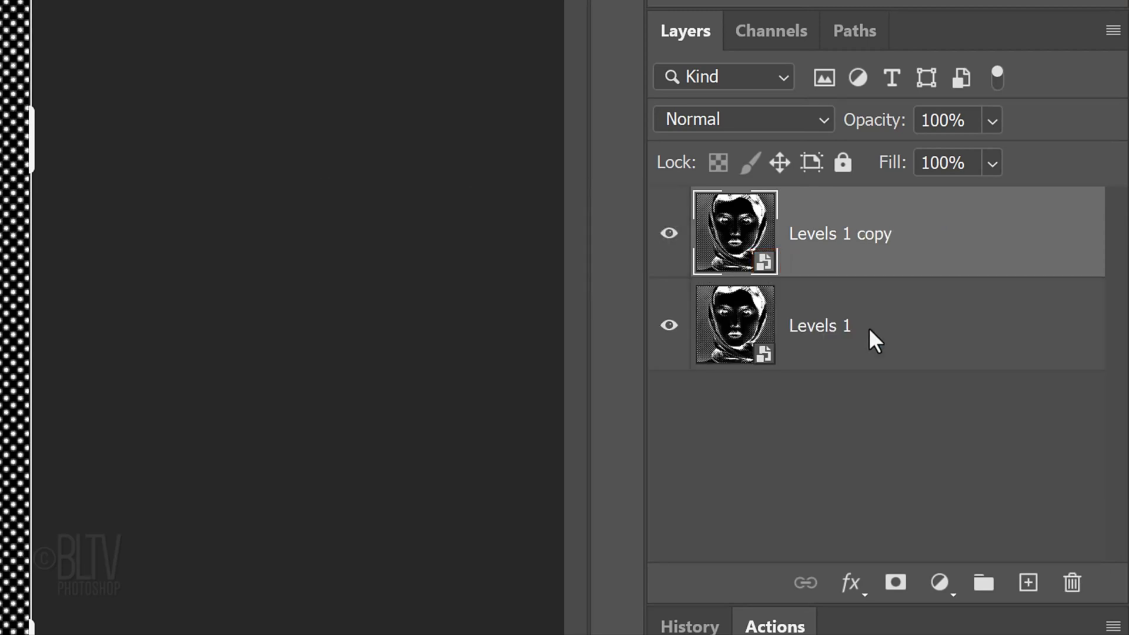
{"action": "key", "text": "ctrl+j"}
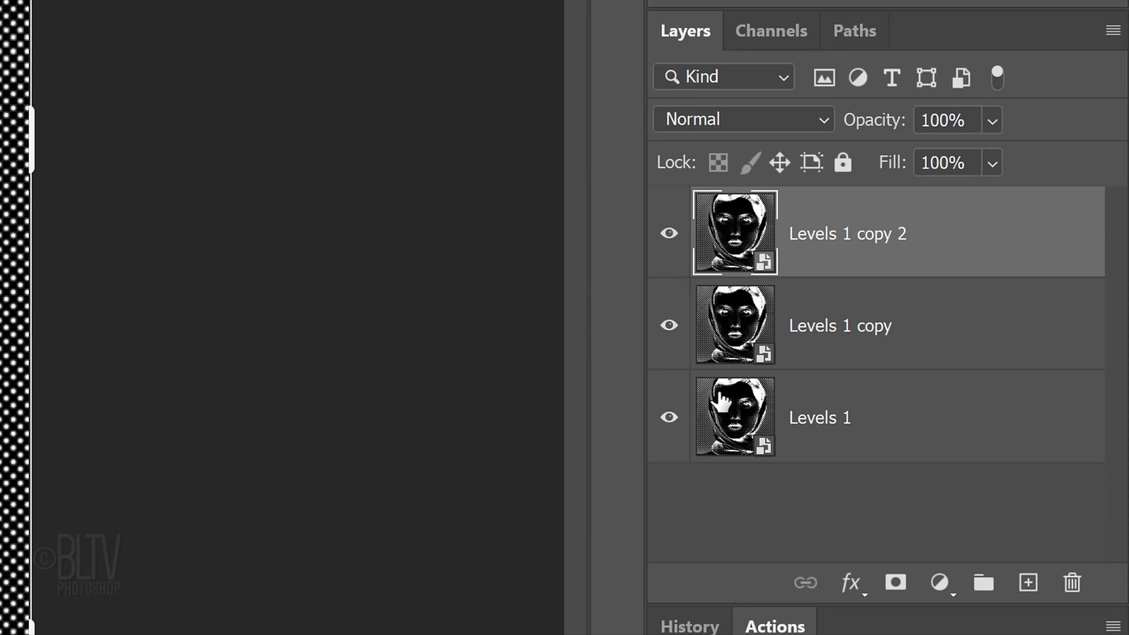
Hide Levels 1, Levels 1 copy and Levels 1 copy 2
{"action": "left_click", "coordinate": [668, 417]}
{"action": "left_click", "coordinate": [669, 325]}
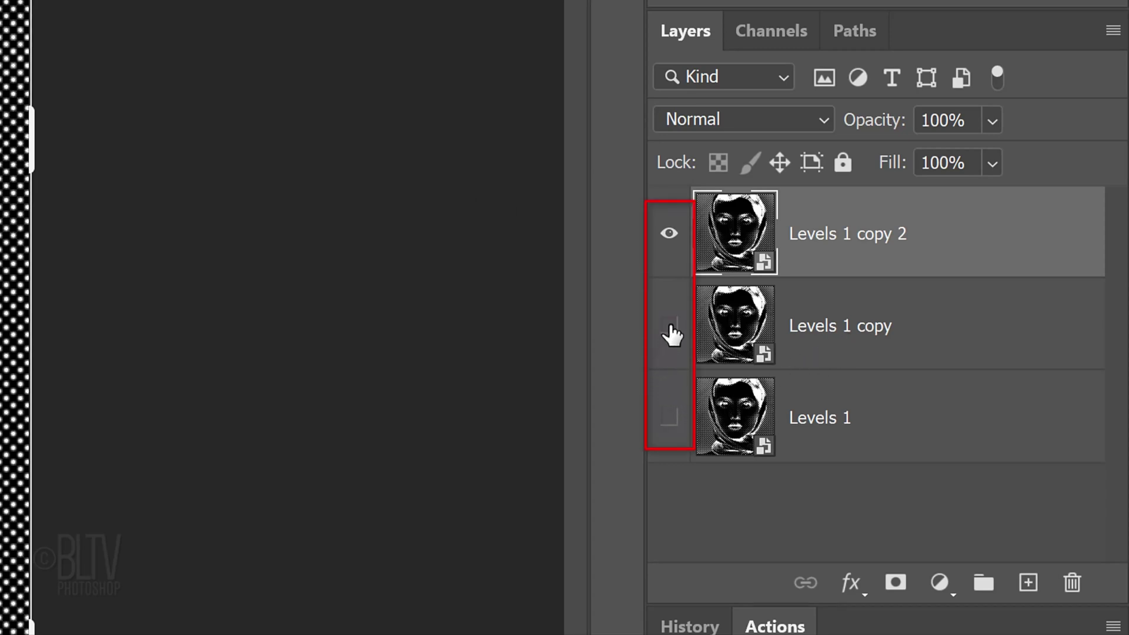
{"action": "left_click", "coordinate": [670, 234]}
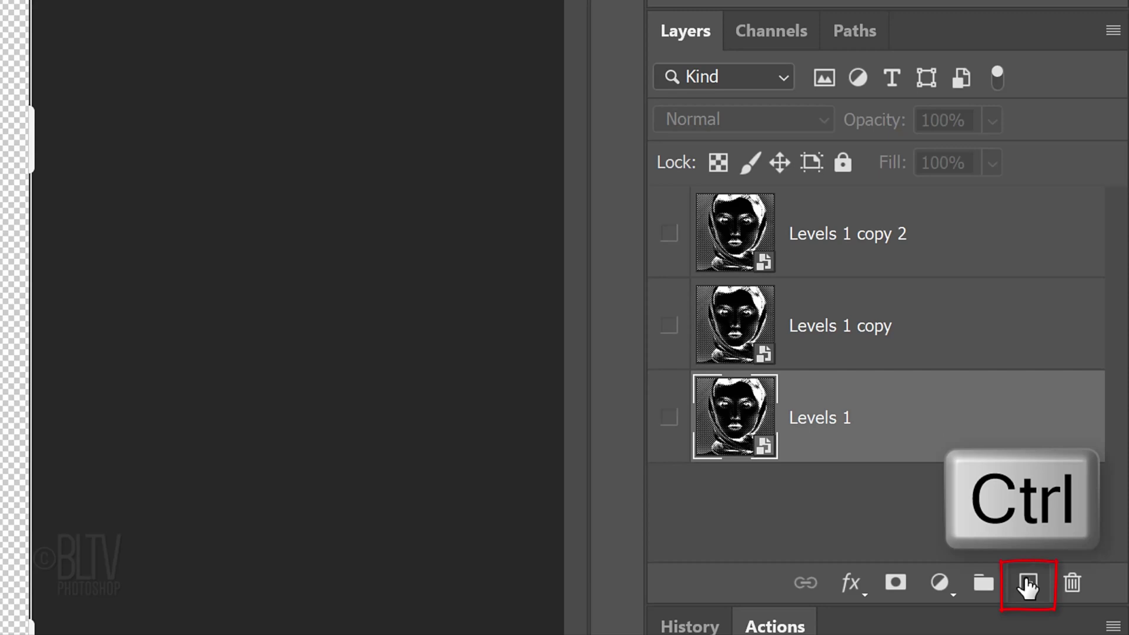
Add a Gradient Fill layer beneath Levels 1
{"action": "left_click", "coordinate": [1027, 584], "text": "ctrl"}
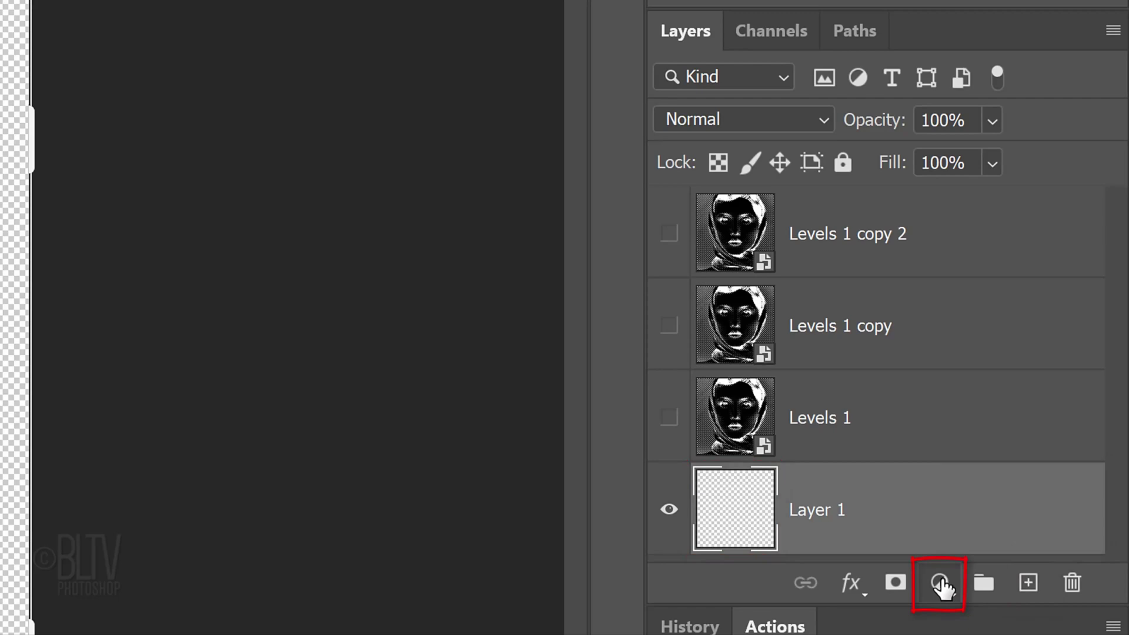
{"action": "left_click", "coordinate": [941, 585]}
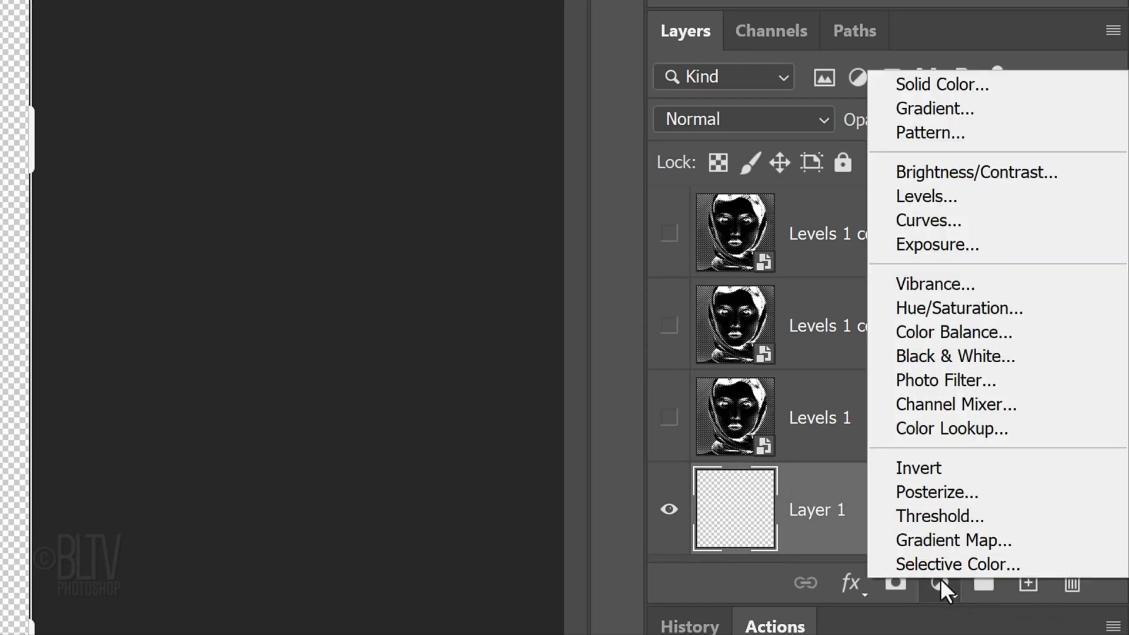
{"action": "left_click", "coordinate": [921, 106]}
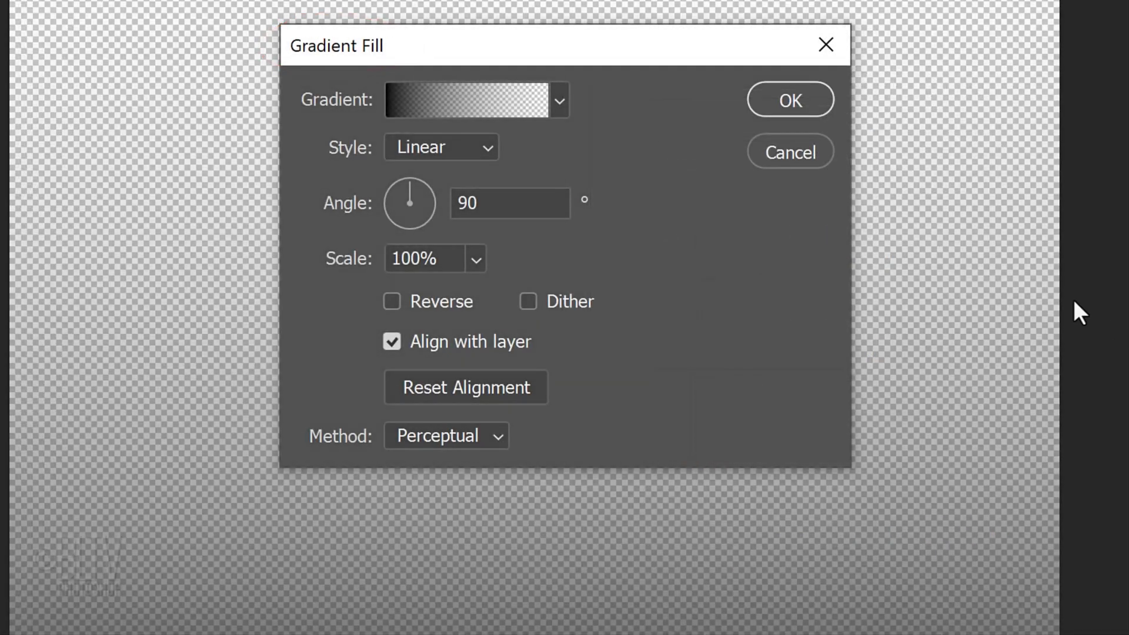
Load the Legacy Gradients and apply the Spectrum rainbow gradient to the fill
{"action": "left_click", "coordinate": [556, 100]}
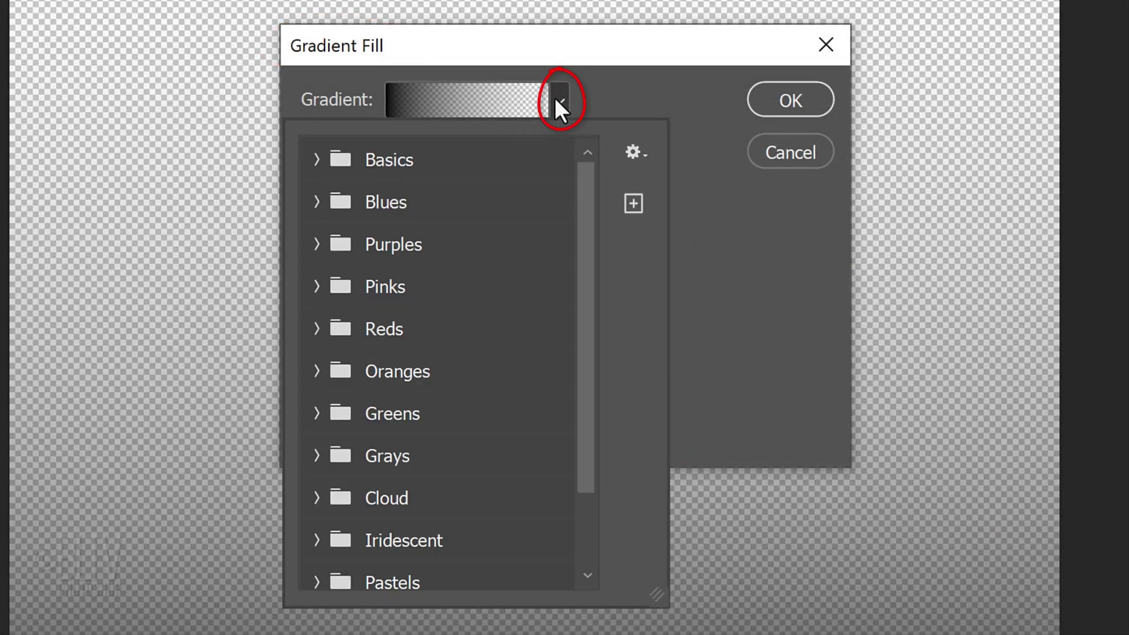
{"action": "left_click_drag", "start_coordinate": [581, 166], "coordinate": [579, 291]}
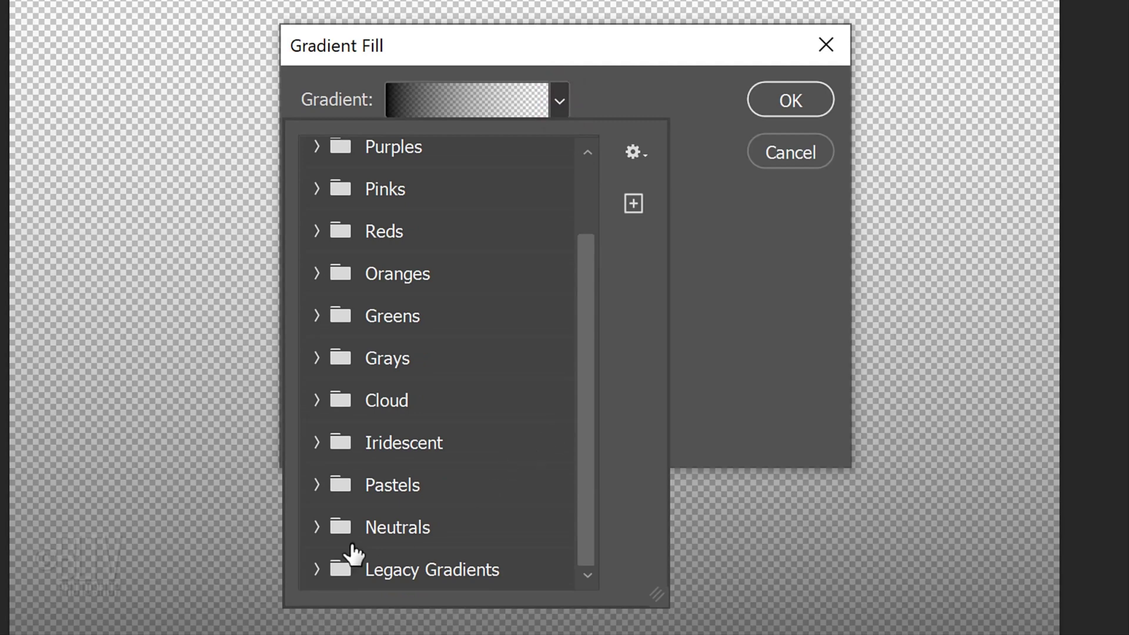
{"action": "left_click", "coordinate": [316, 570]}
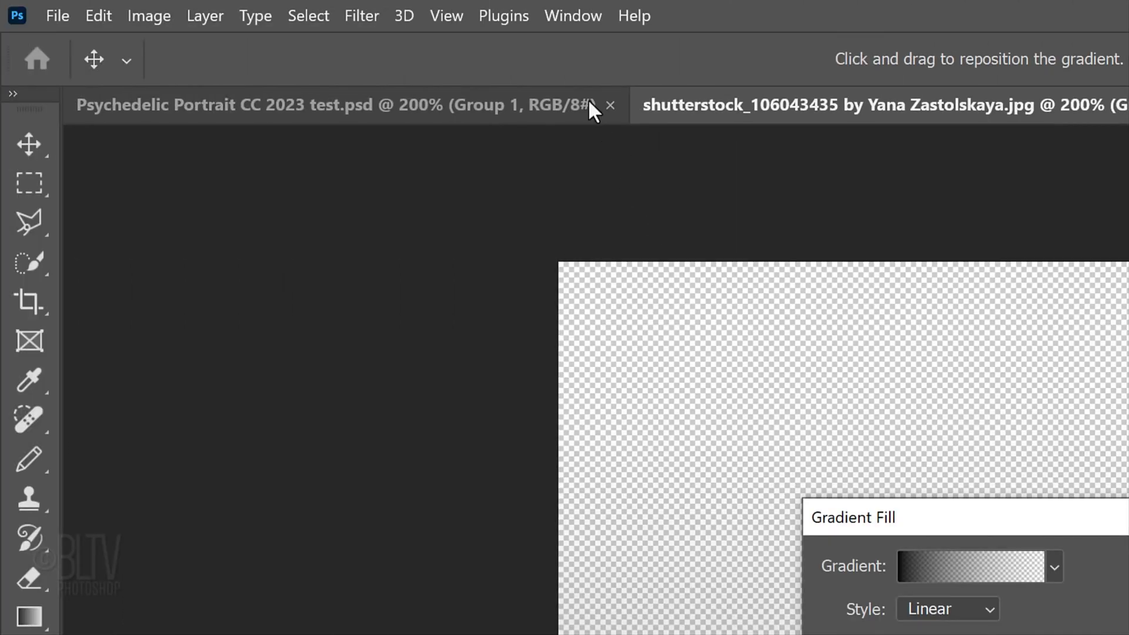
{"action": "left_click", "coordinate": [580, 12]}
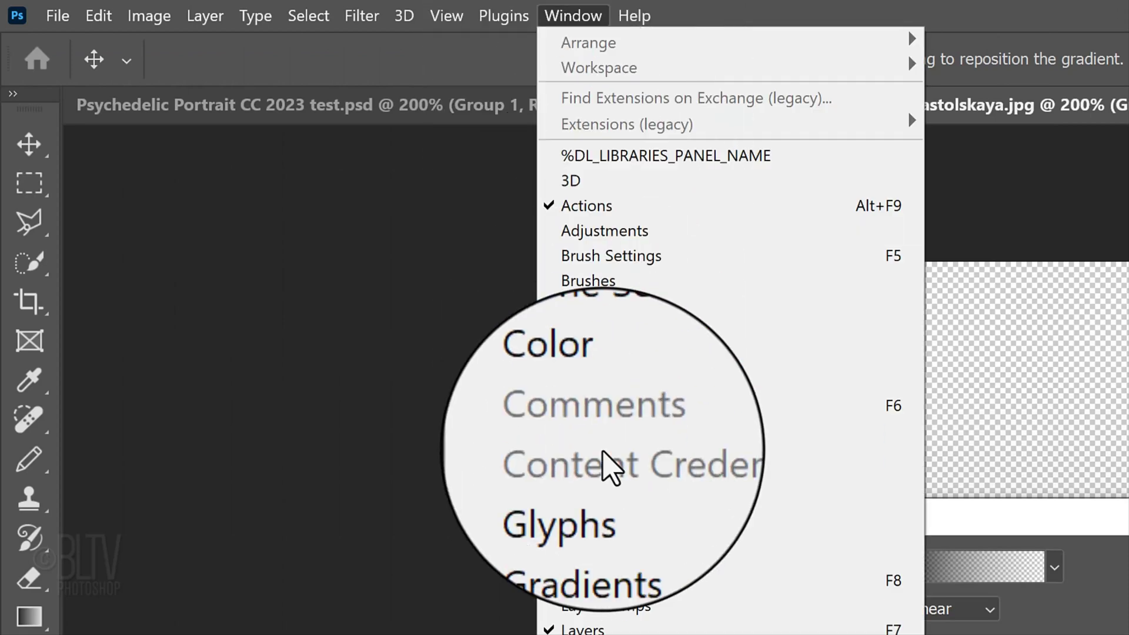
{"action": "left_click", "coordinate": [607, 507]}
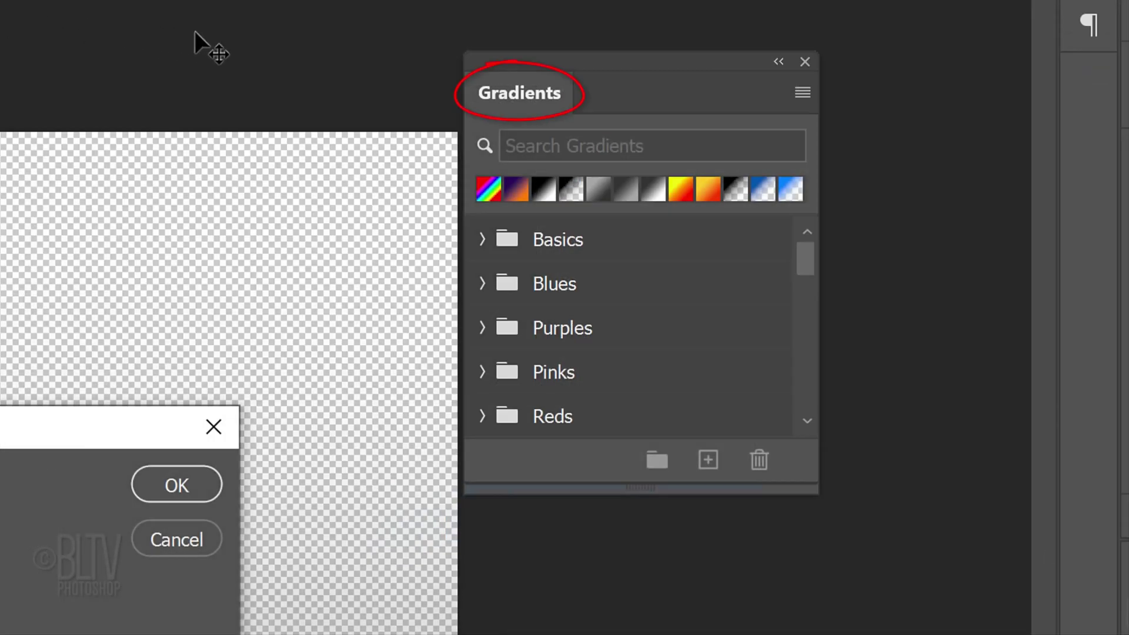
{"action": "left_click", "coordinate": [800, 93]}
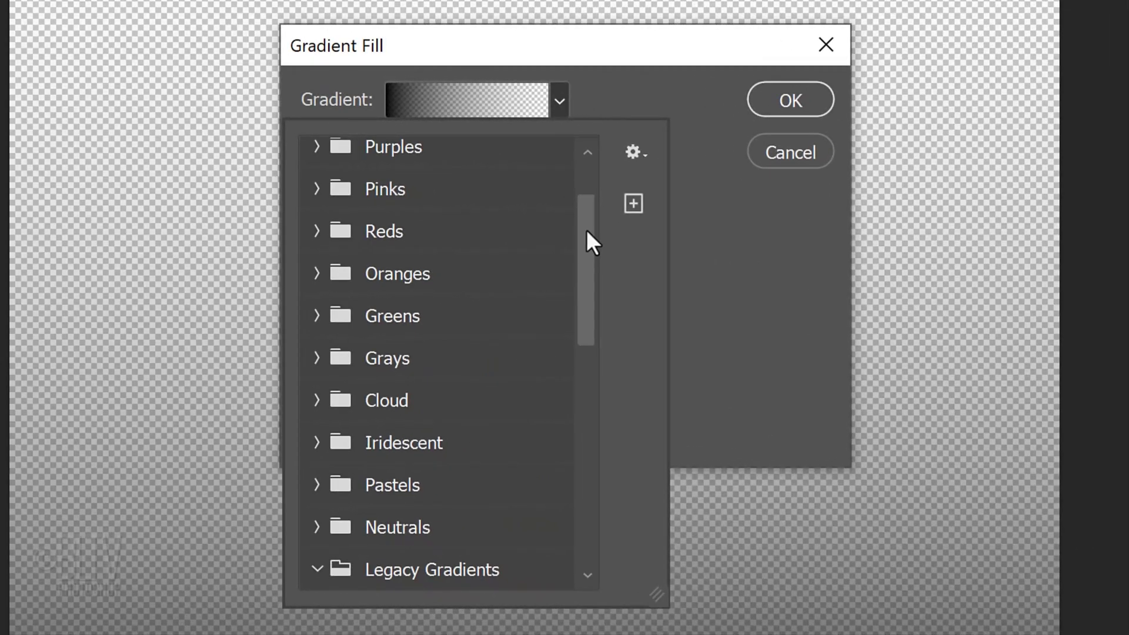
{"action": "left_click_drag", "start_coordinate": [587, 229], "coordinate": [582, 344]}
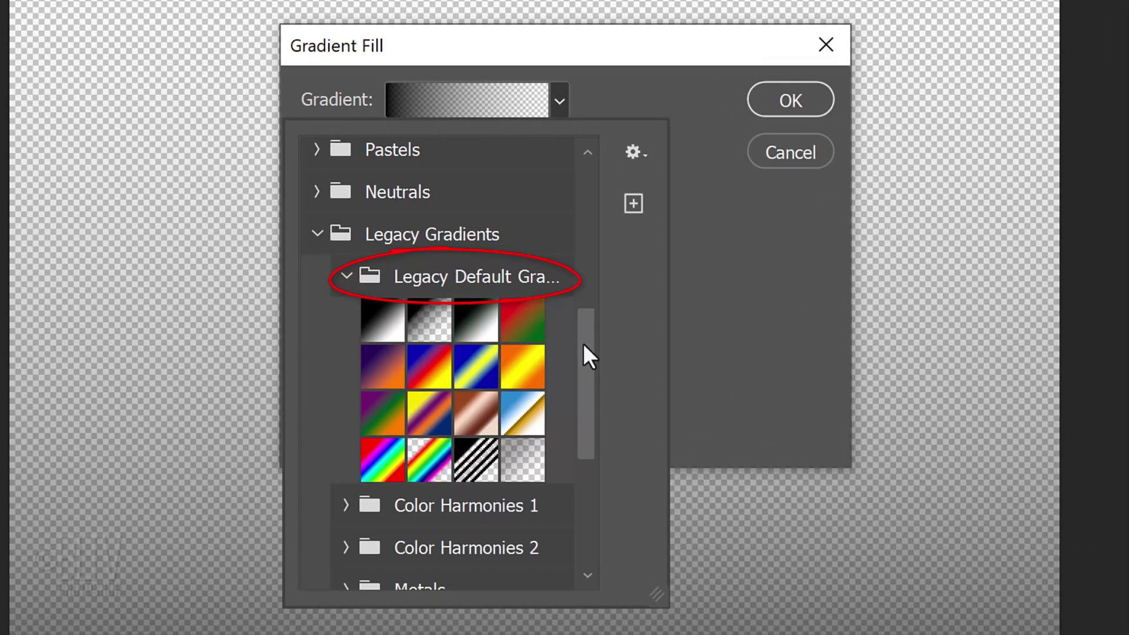
{"action": "left_click", "coordinate": [381, 461]}
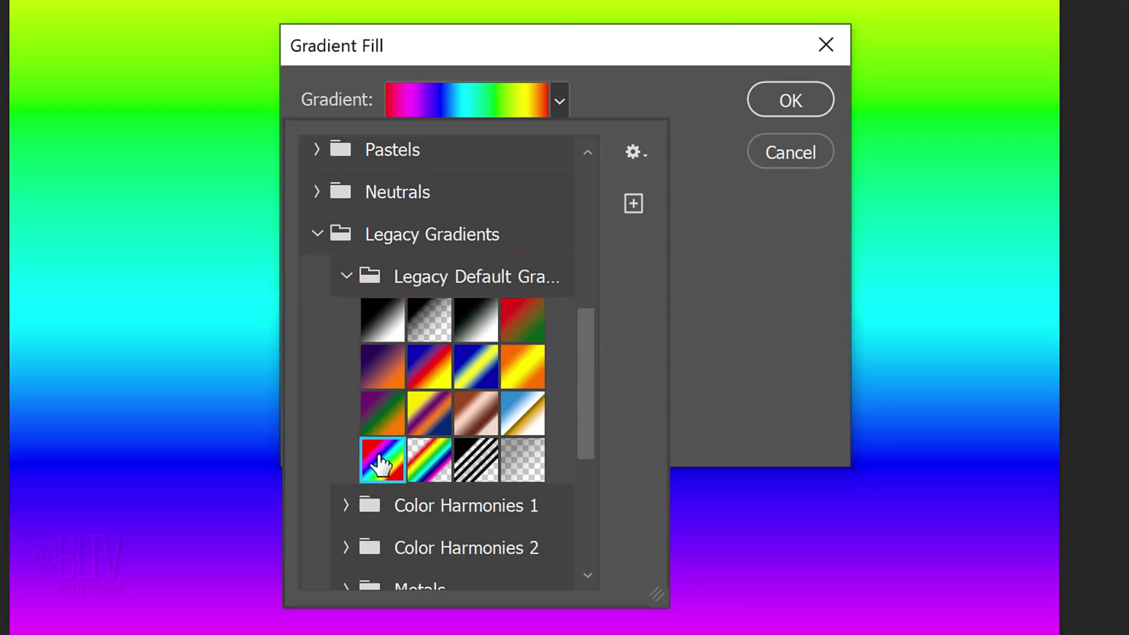
{"action": "left_click", "coordinate": [767, 340]}
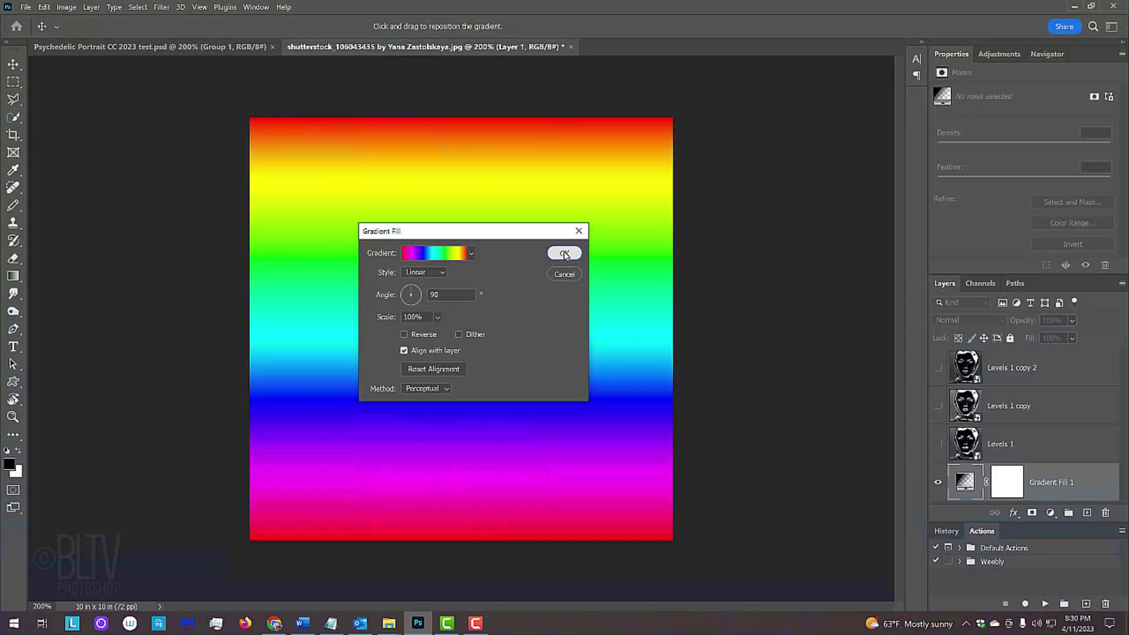
{"action": "left_click", "coordinate": [565, 253]}
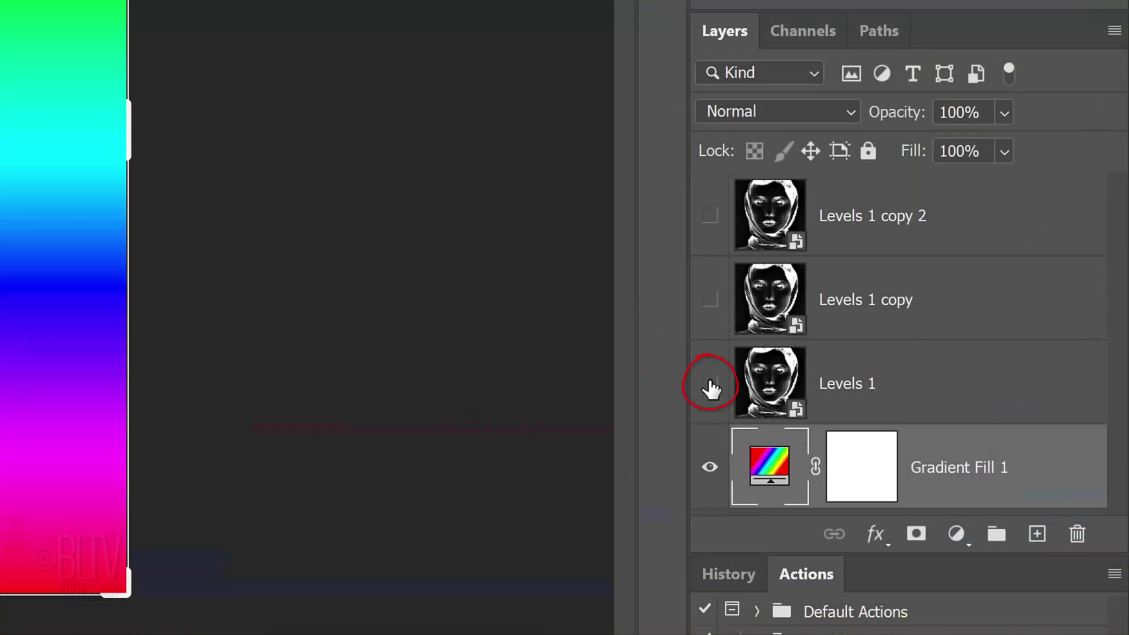
Show Levels 1 and Levels 1 copy and blend both in Exclusion mode
{"action": "left_click", "coordinate": [711, 388]}
{"action": "left_click", "coordinate": [771, 388]}
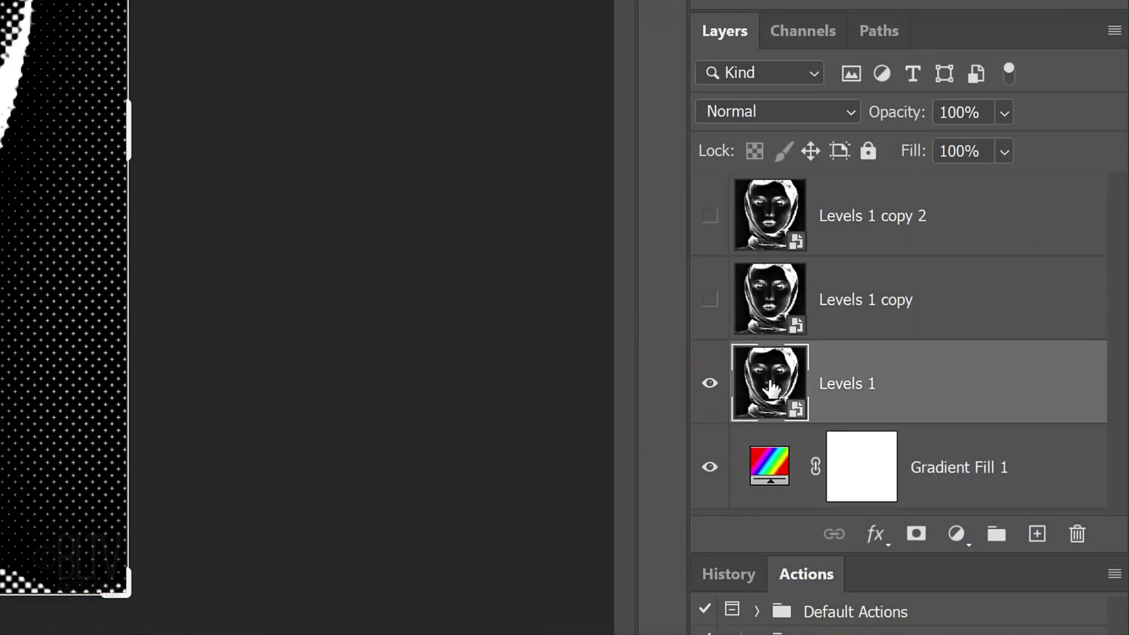
{"action": "left_click", "coordinate": [849, 111]}
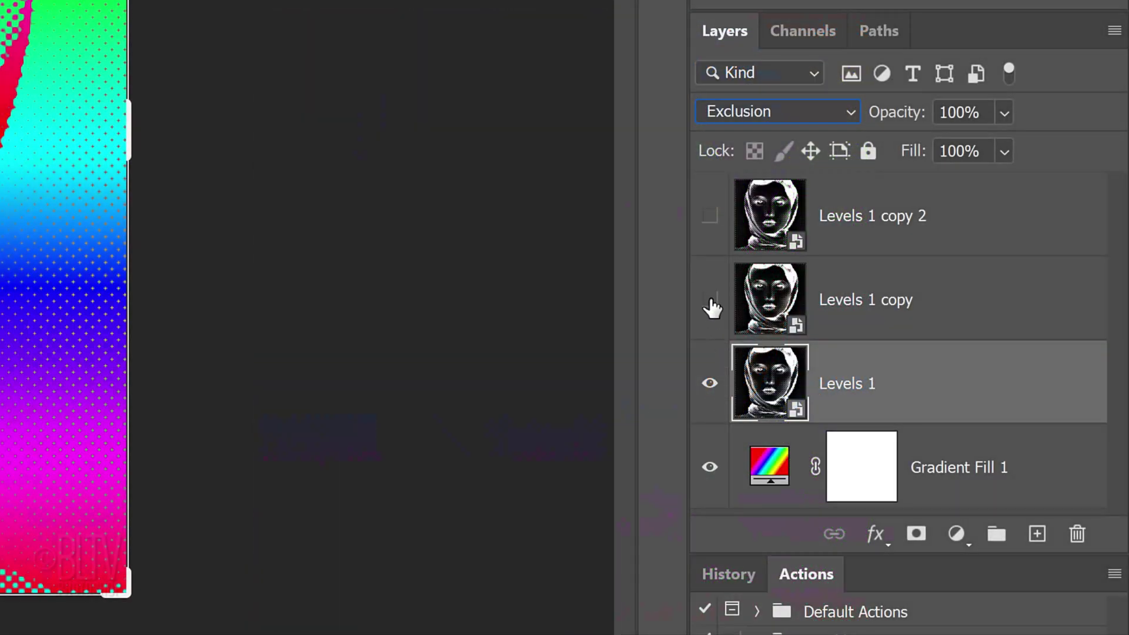
{"action": "left_click", "coordinate": [710, 303]}
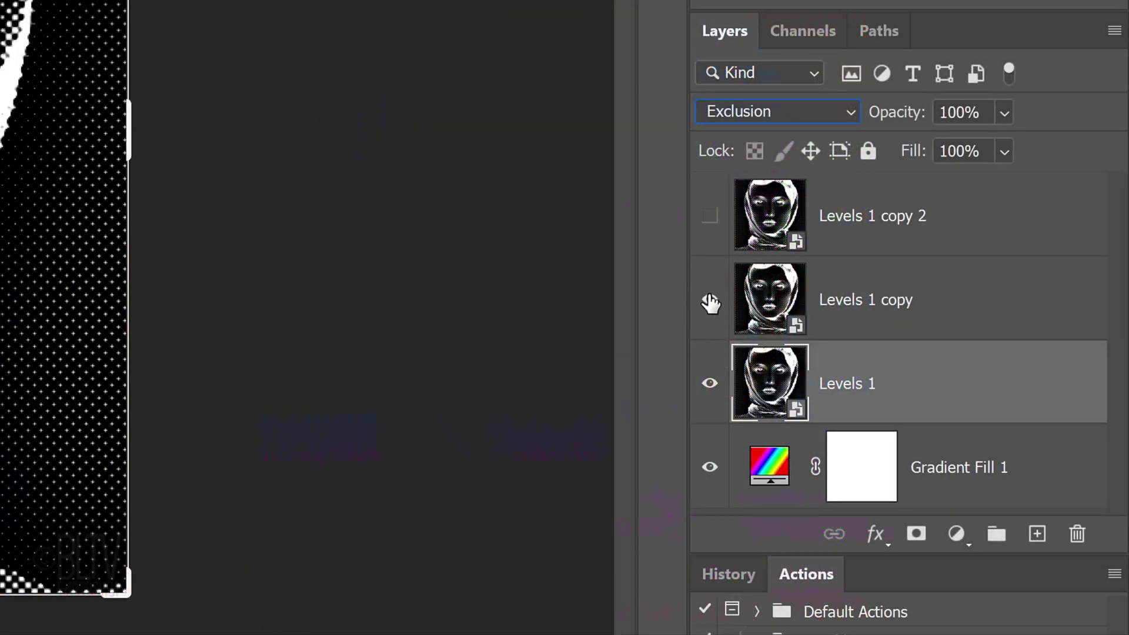
{"action": "left_click", "coordinate": [771, 303]}
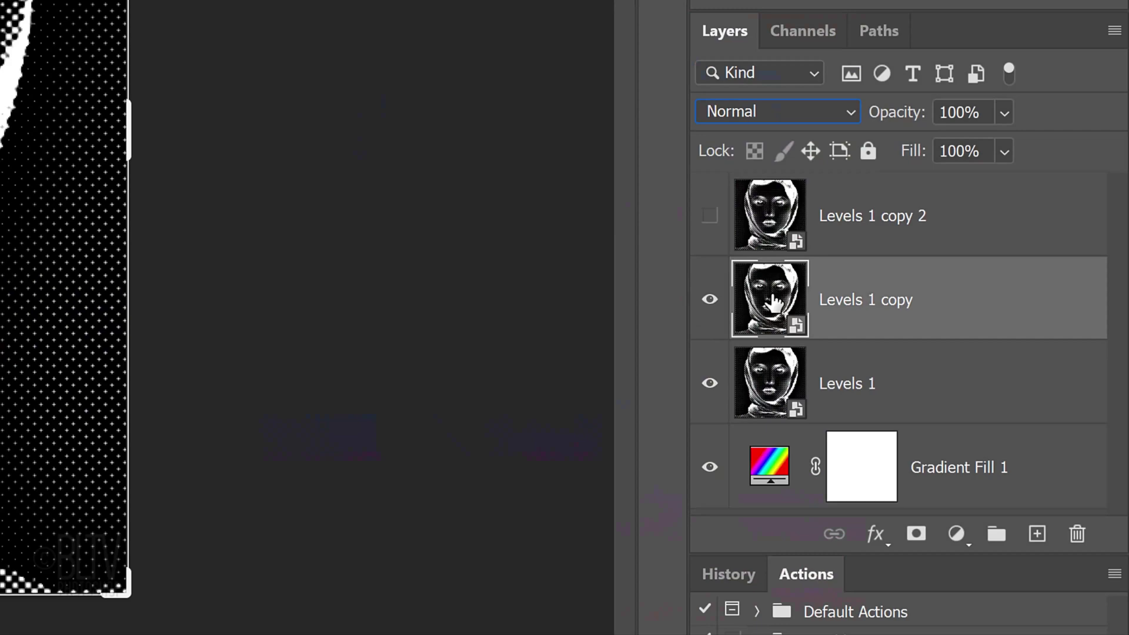
{"action": "left_click", "coordinate": [850, 112]}
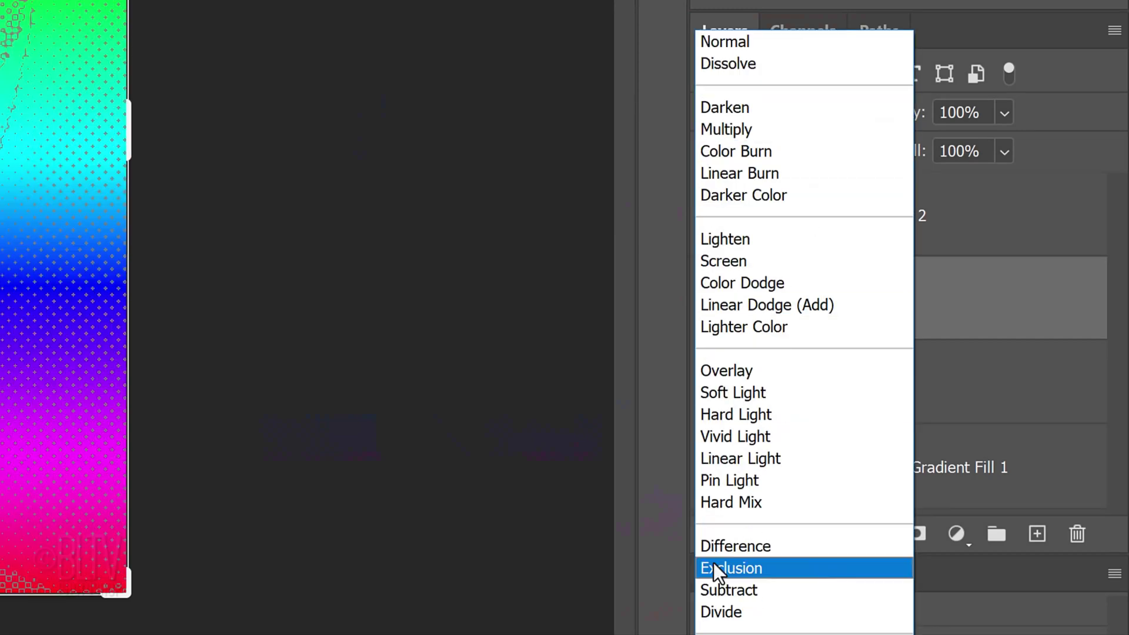
{"action": "left_click", "coordinate": [714, 567]}
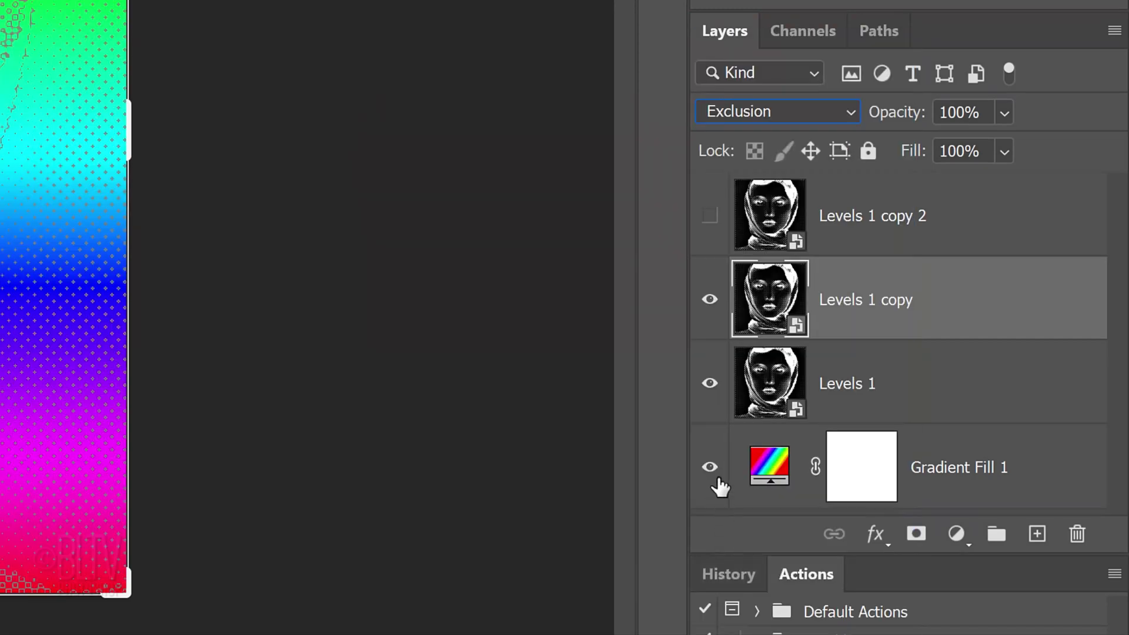
Show and select Levels 1 copy 2, bringing up its blend modes
{"action": "left_click", "coordinate": [709, 220]}
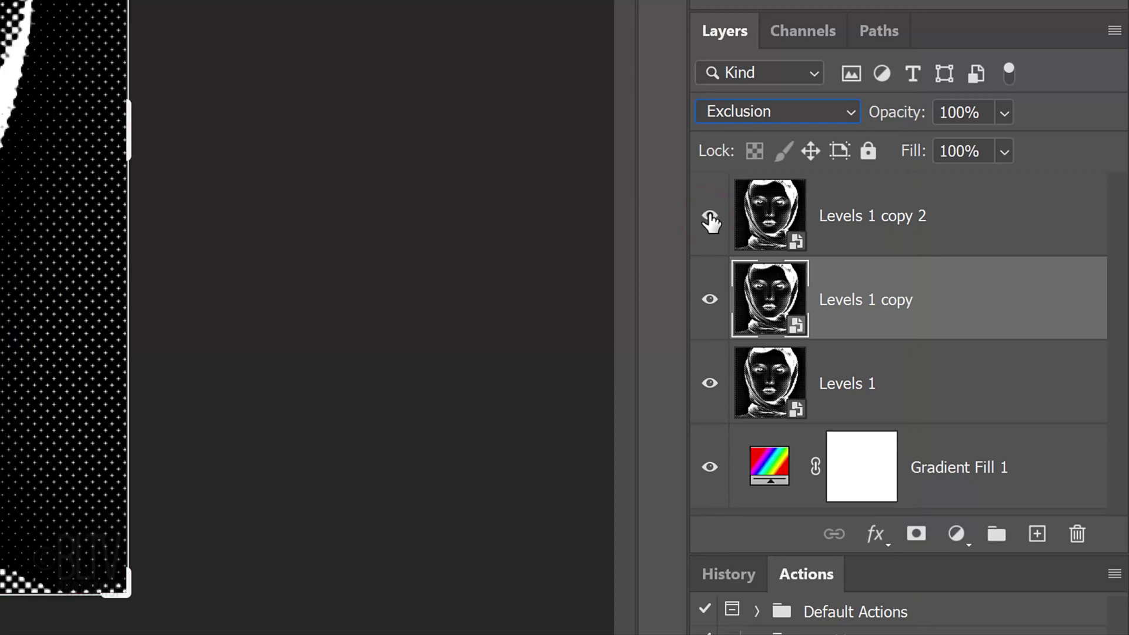
{"action": "left_click", "coordinate": [772, 221]}
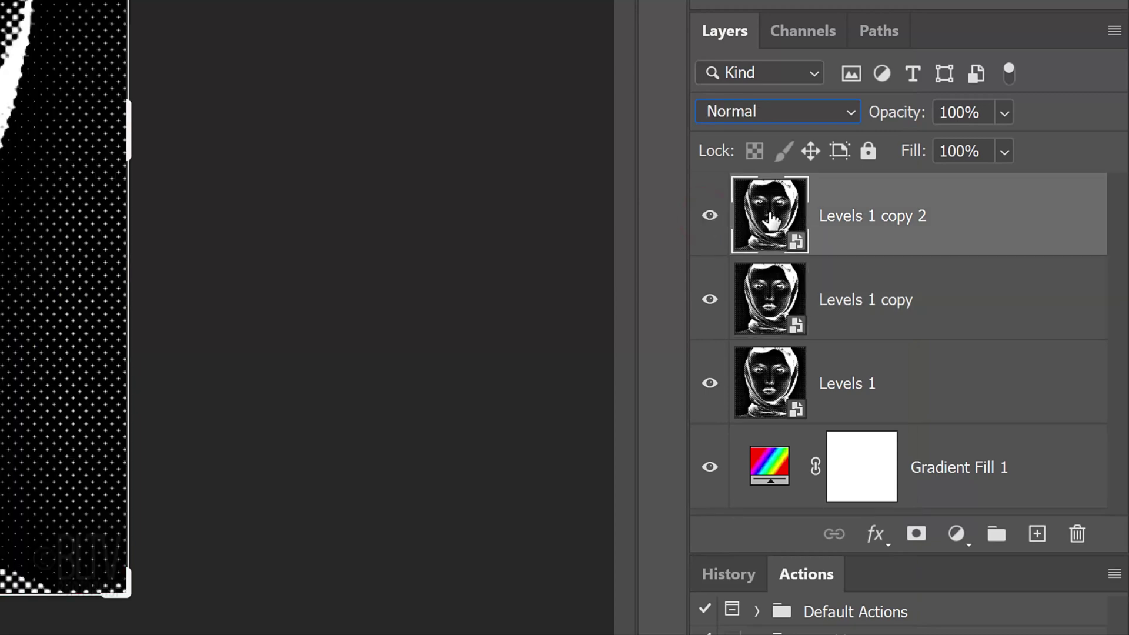
{"action": "left_click", "coordinate": [846, 112]}
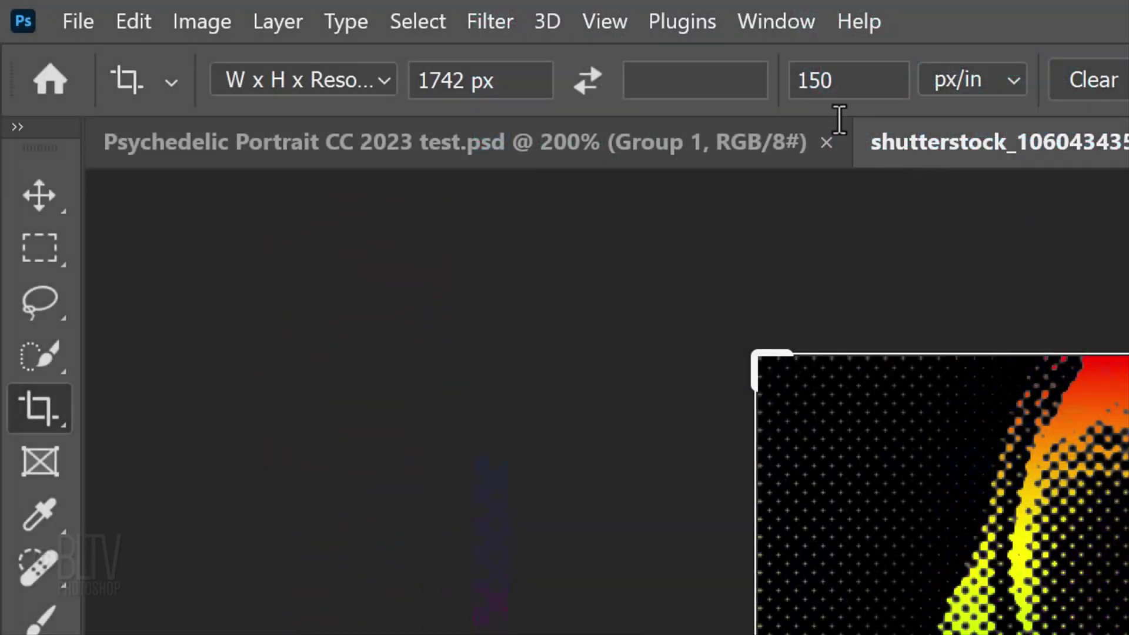
Create a New Guide Layout with 12 px top, left, bottom and right margins
{"action": "left_click", "coordinate": [618, 20]}
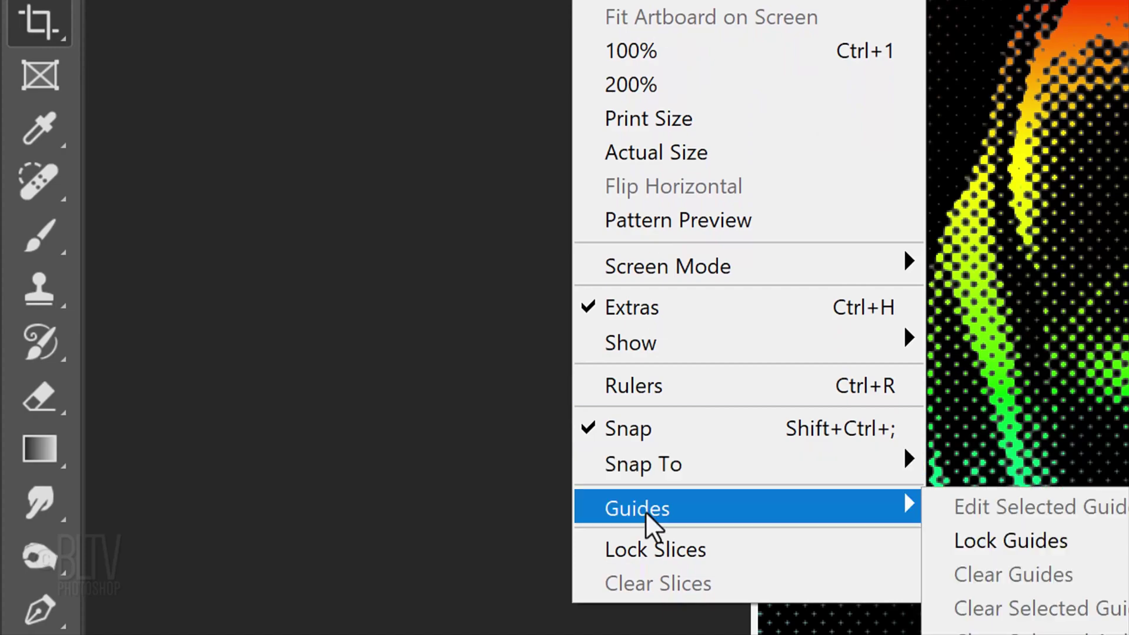
{"action": "mouse_move", "coordinate": [210, 294]}
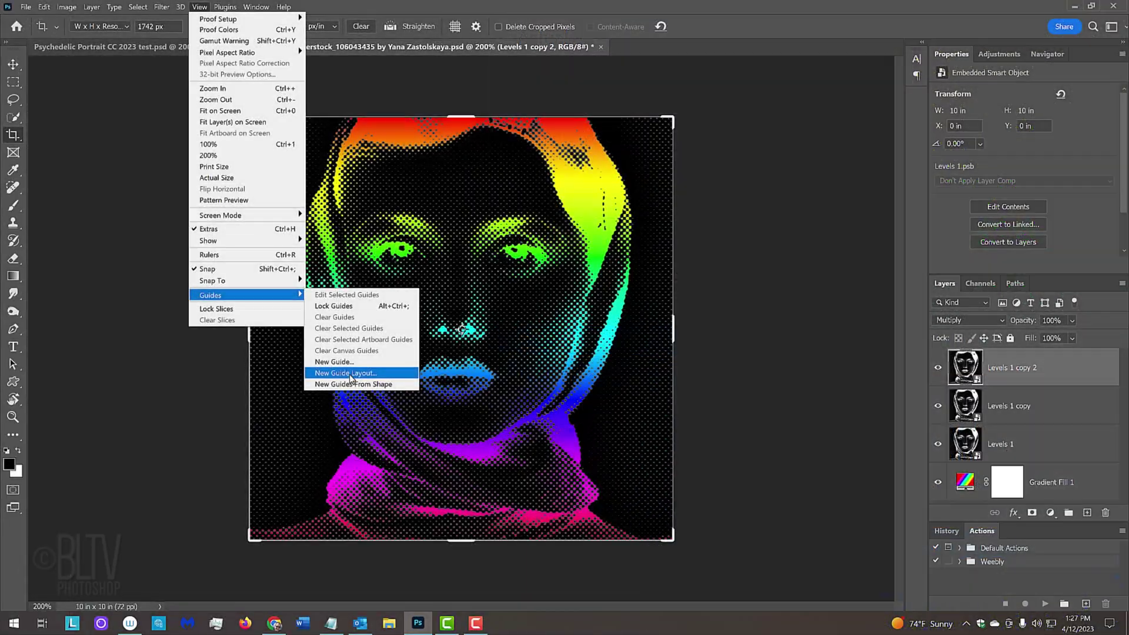
{"action": "left_click", "coordinate": [908, 550]}
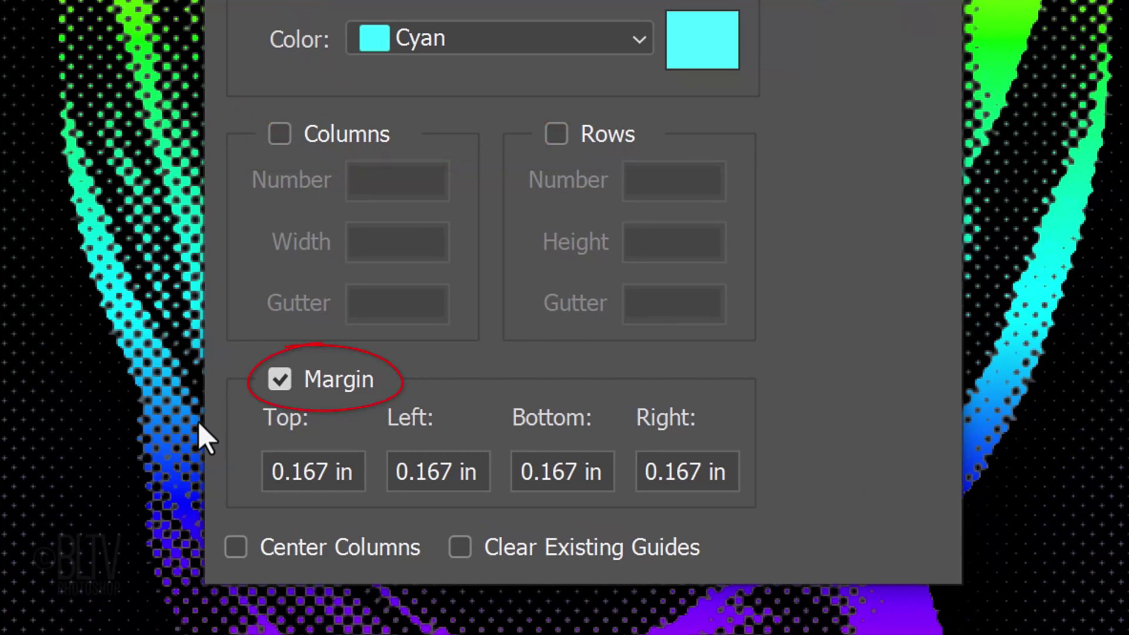
{"action": "double_click", "coordinate": [345, 468]}
{"action": "type", "text": "1"}
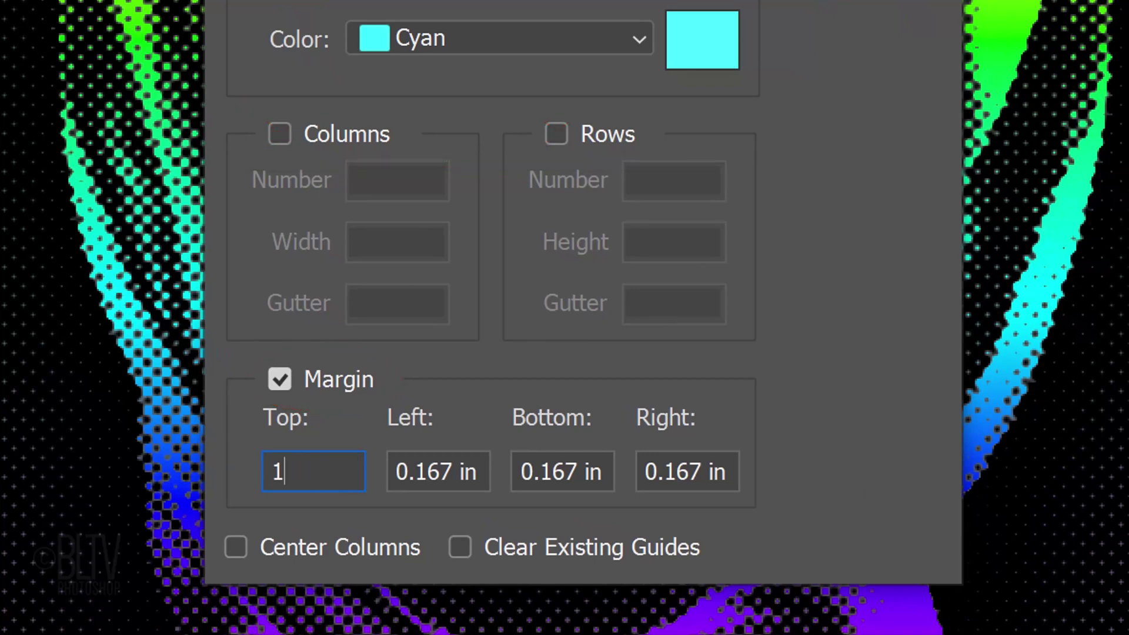
{"action": "type", "text": "2 px"}
{"action": "double_click", "coordinate": [464, 471]}
{"action": "type", "text": "12"}
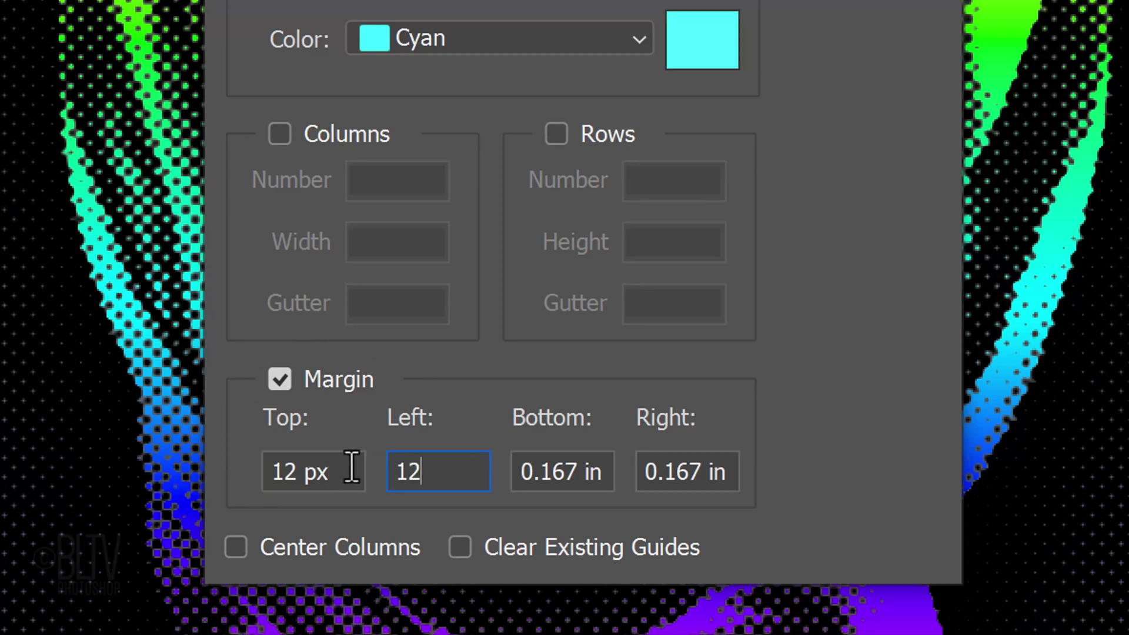
{"action": "type", "text": " px"}
{"action": "double_click", "coordinate": [574, 469]}
{"action": "type", "text": "12 p"}
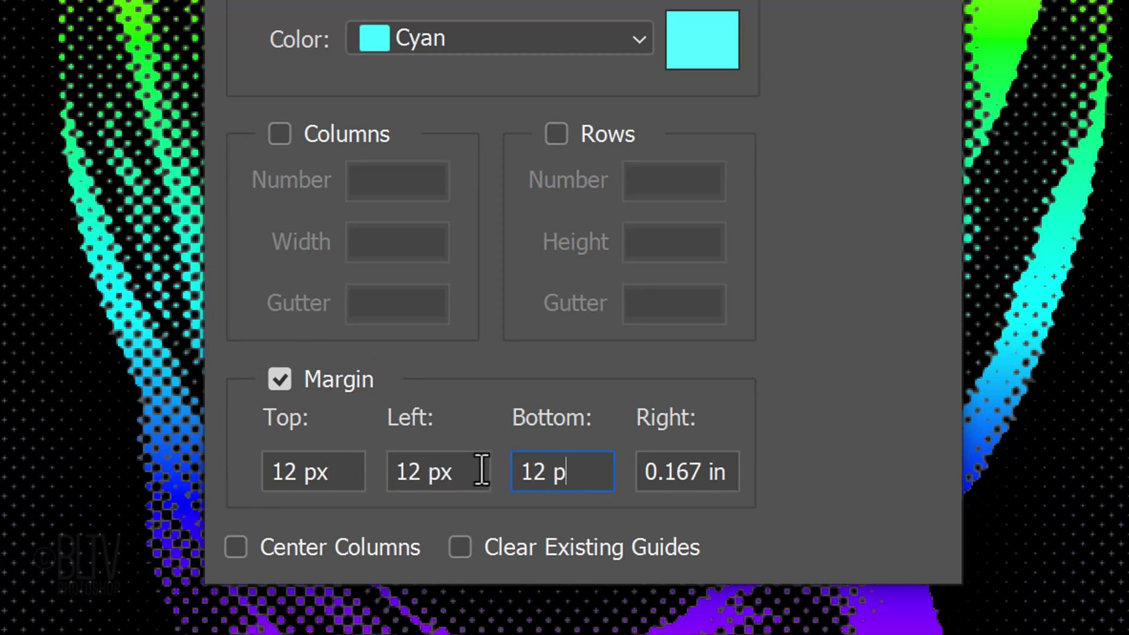
{"action": "type", "text": "x"}
{"action": "double_click", "coordinate": [736, 470]}
{"action": "type", "text": "12 px"}
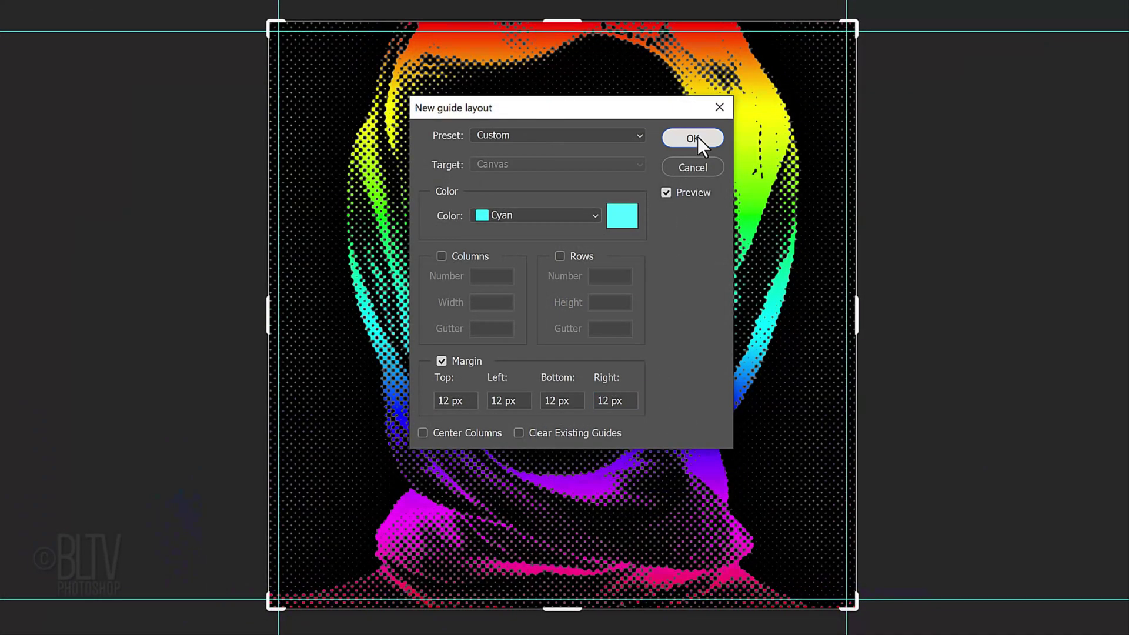
{"action": "left_click", "coordinate": [698, 137]}
{"action": "left_click", "coordinate": [44, 278]}
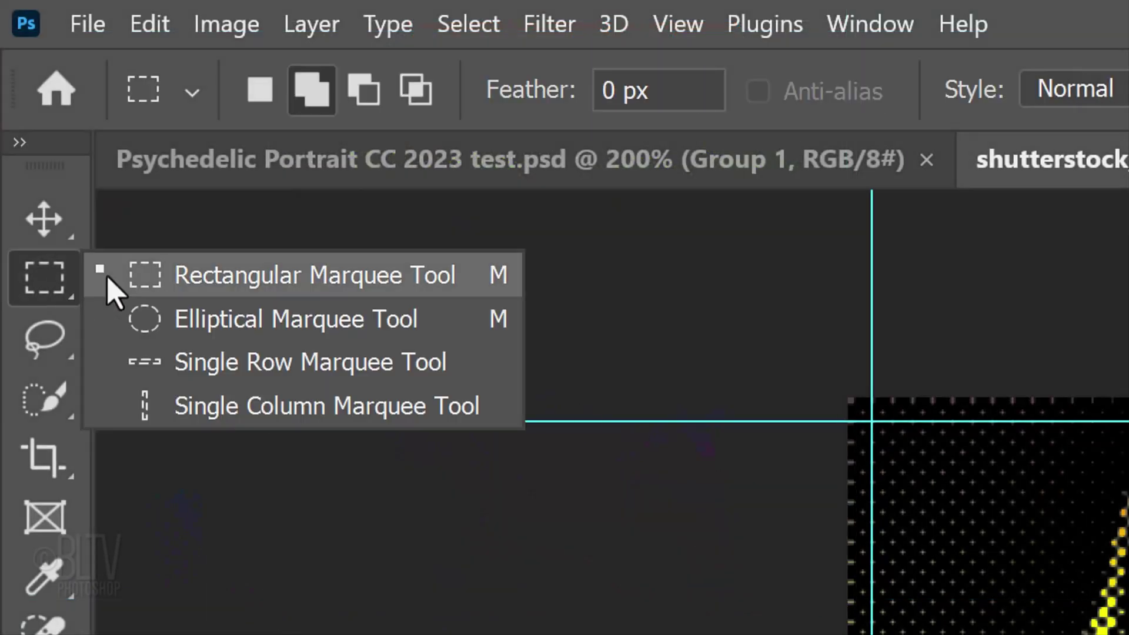
Mask Levels 1 copy 2 to a rectangle between the inner guide corners, leaving a thin rainbow border
{"action": "left_click", "coordinate": [287, 277]}
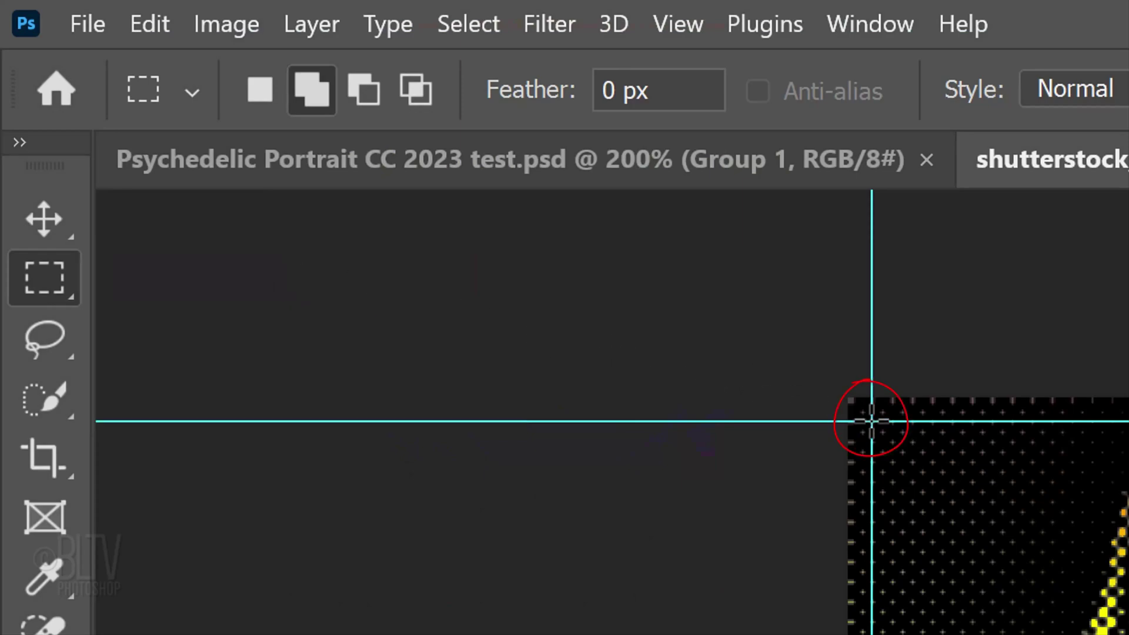
{"action": "left_click_drag", "start_coordinate": [870, 423], "coordinate": [762, 532]}
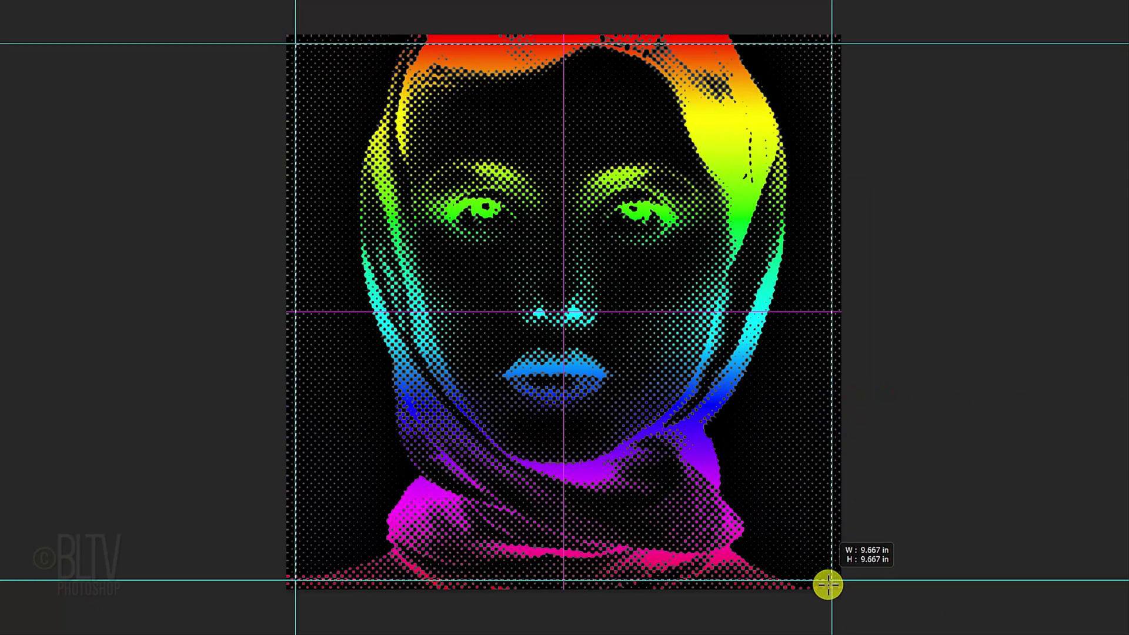
{"action": "left_click_drag", "start_coordinate": [763, 532], "coordinate": [829, 587]}
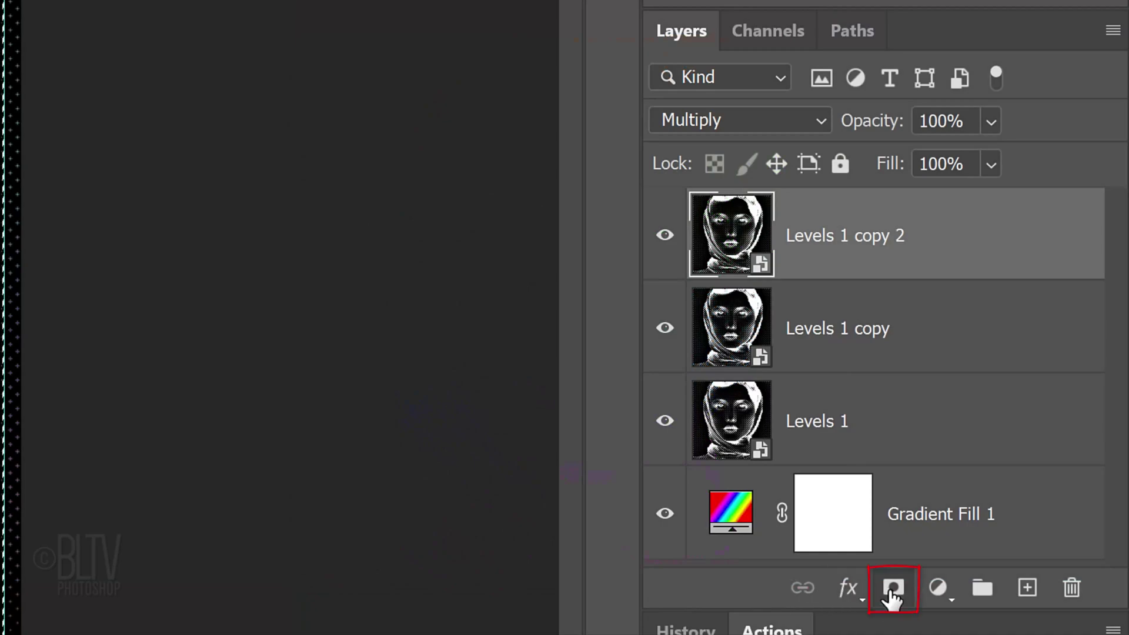
{"action": "left_click", "coordinate": [892, 591]}
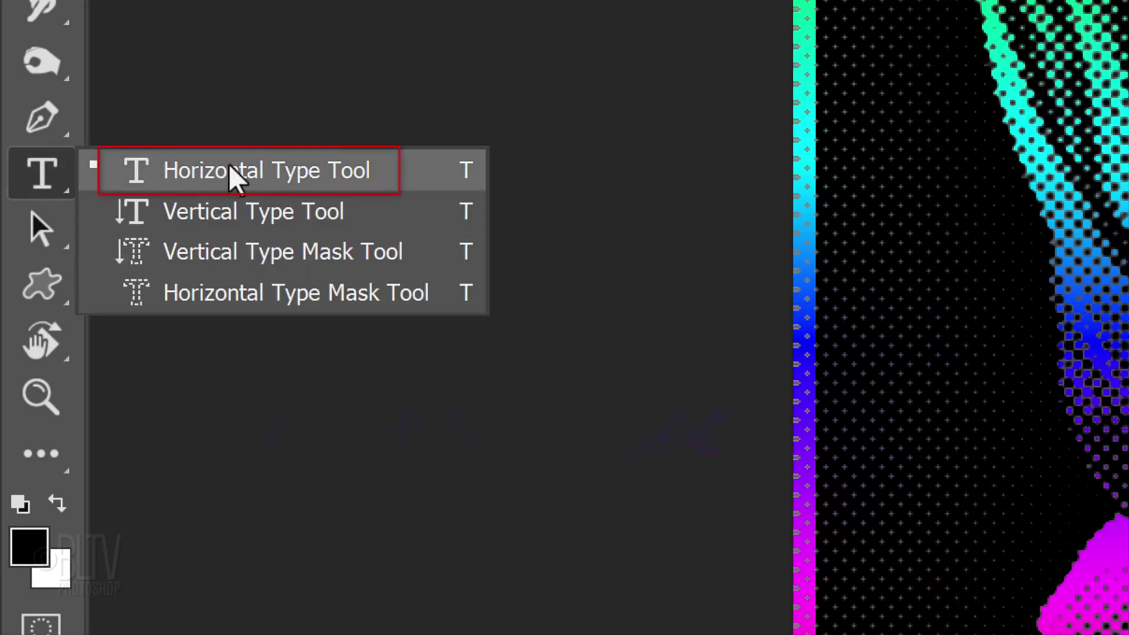
Create a white 182 pt Breamcatcher type layer reading PSYCHEDELIC
{"action": "left_click", "coordinate": [234, 171]}
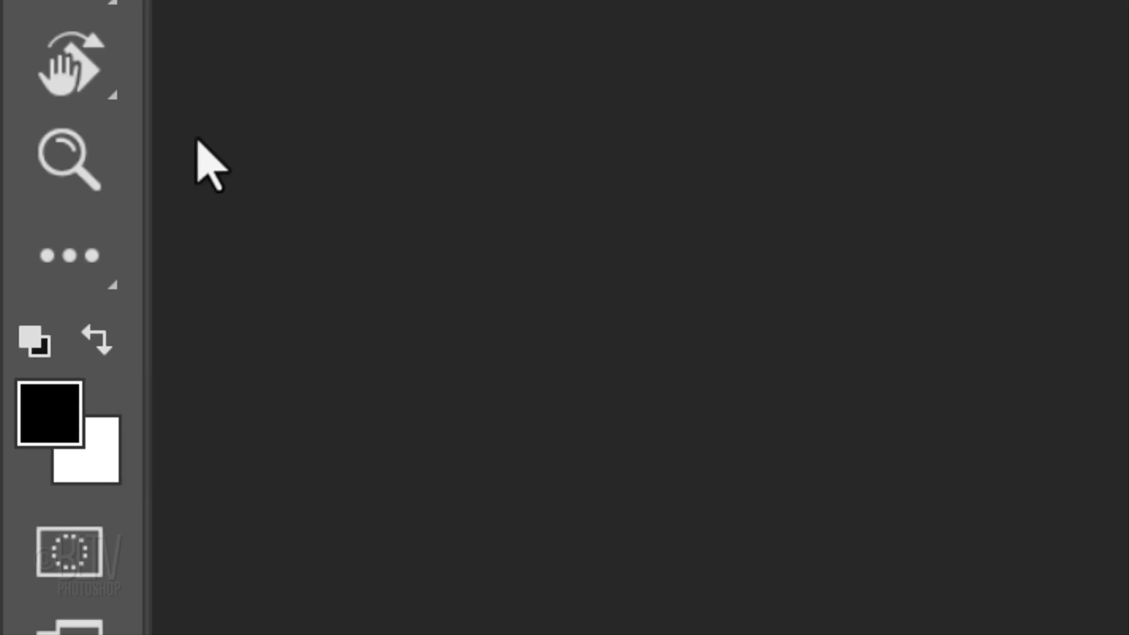
{"action": "left_click", "coordinate": [93, 339]}
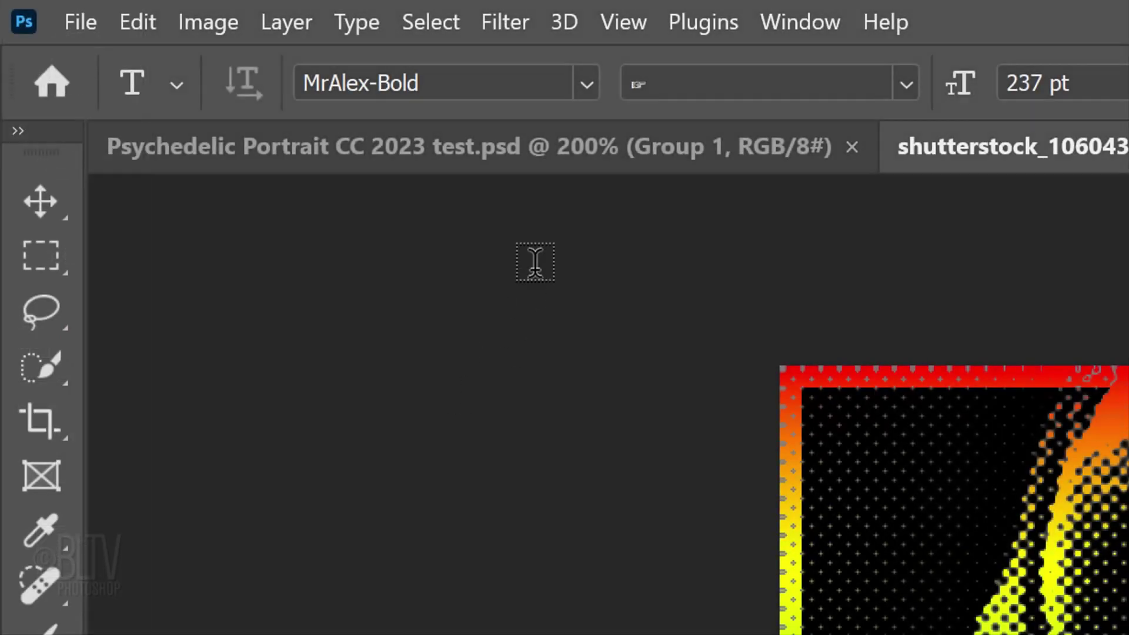
{"action": "left_click", "coordinate": [579, 81]}
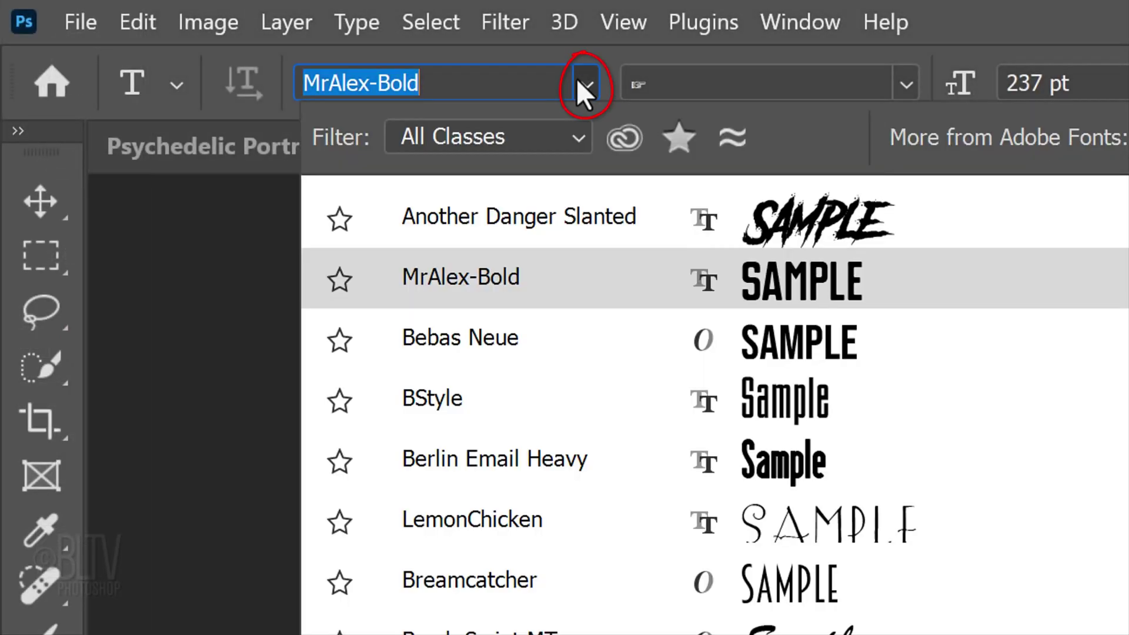
{"action": "left_click", "coordinate": [492, 578]}
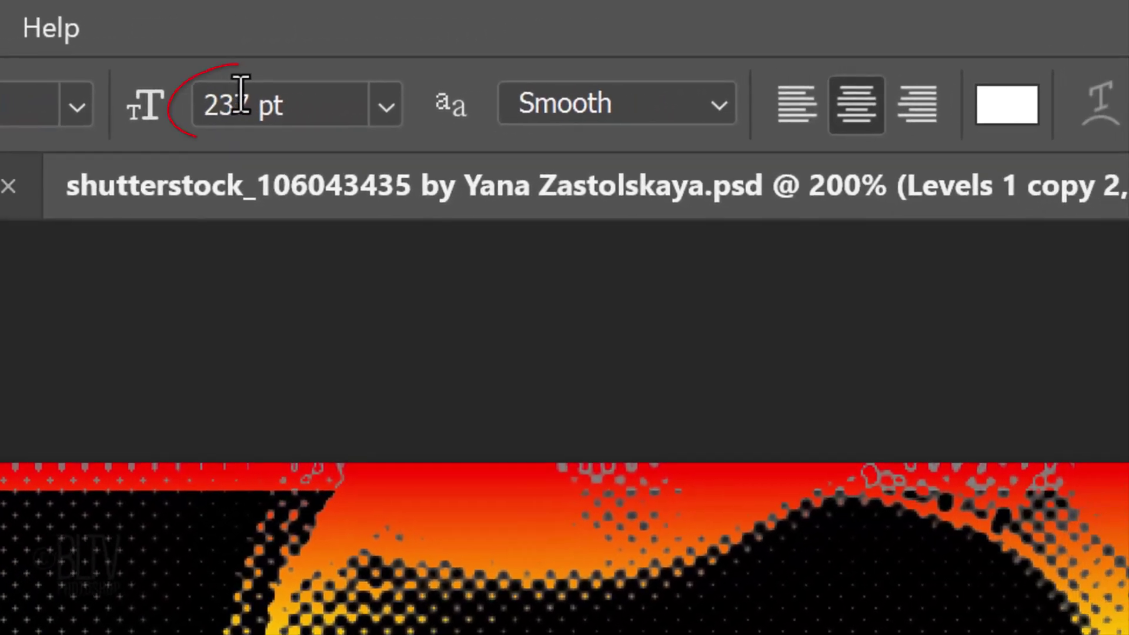
{"action": "type", "text": "1"}
{"action": "mouse_move", "coordinate": [256, 106]}
{"action": "left_mouse_down"}
{"action": "mouse_move", "coordinate": [22, 116]}
{"action": "mouse_move", "coordinate": [34, 119]}
{"action": "left_mouse_up"}
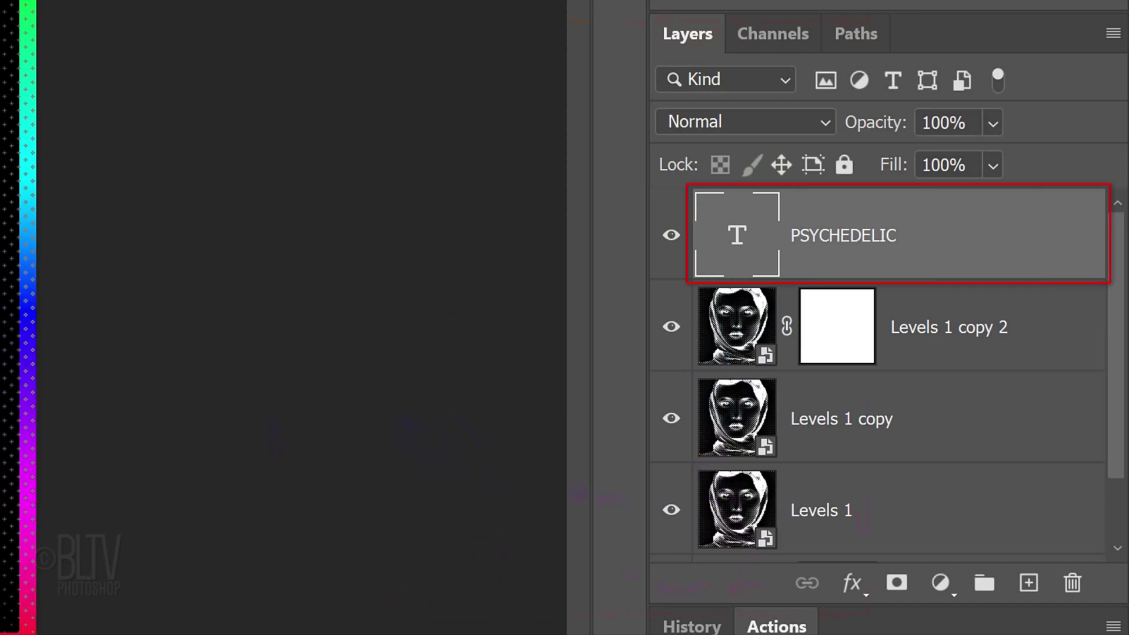
Duplicate the PSYCHEDELIC layer as POSTER, placing PSYCHEDELIC at the top and POSTER at the bottom
{"action": "key", "text": "ctrl+j"}
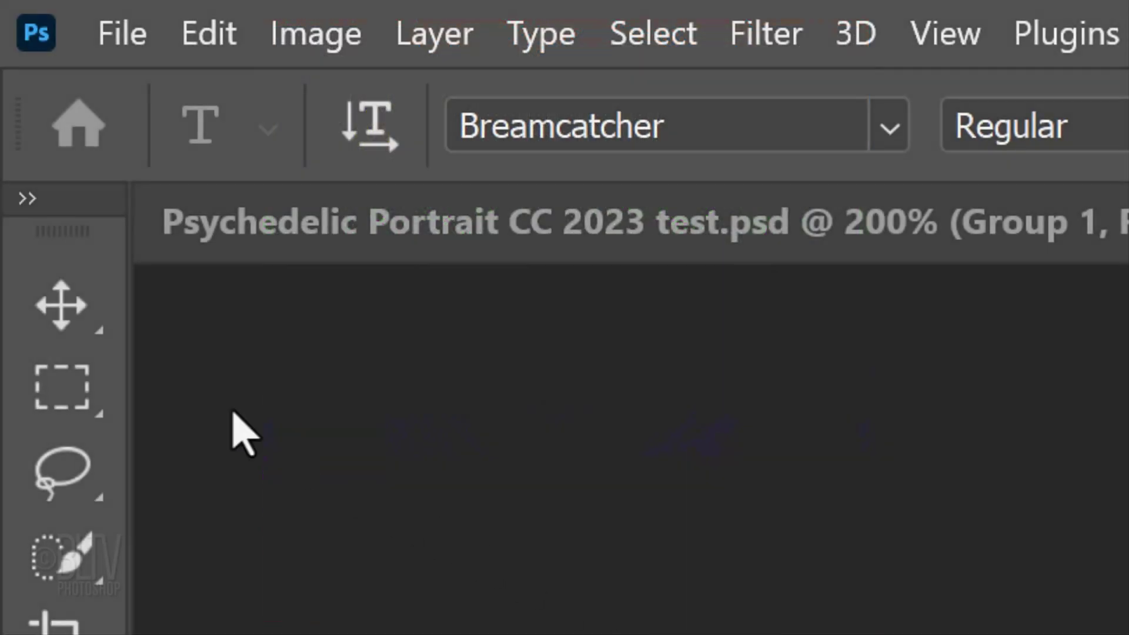
{"action": "left_click", "coordinate": [62, 304]}
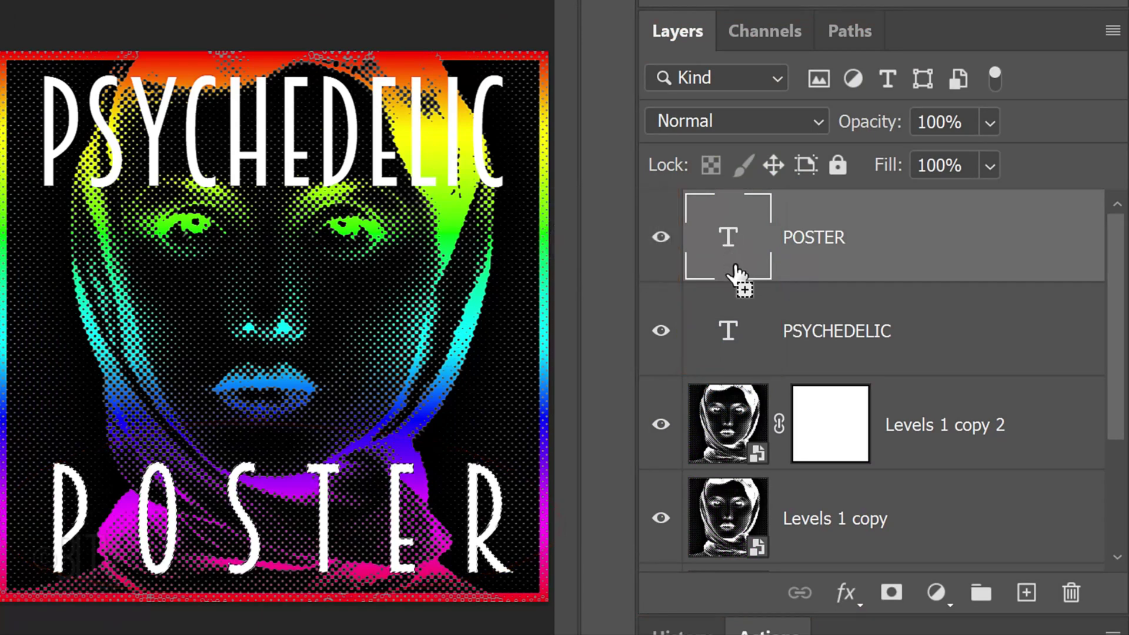
Load the POSTER and PSYCHEDELIC letters as one selection and hide both text layers
{"action": "left_click", "coordinate": [739, 331], "text": "ctrl"}
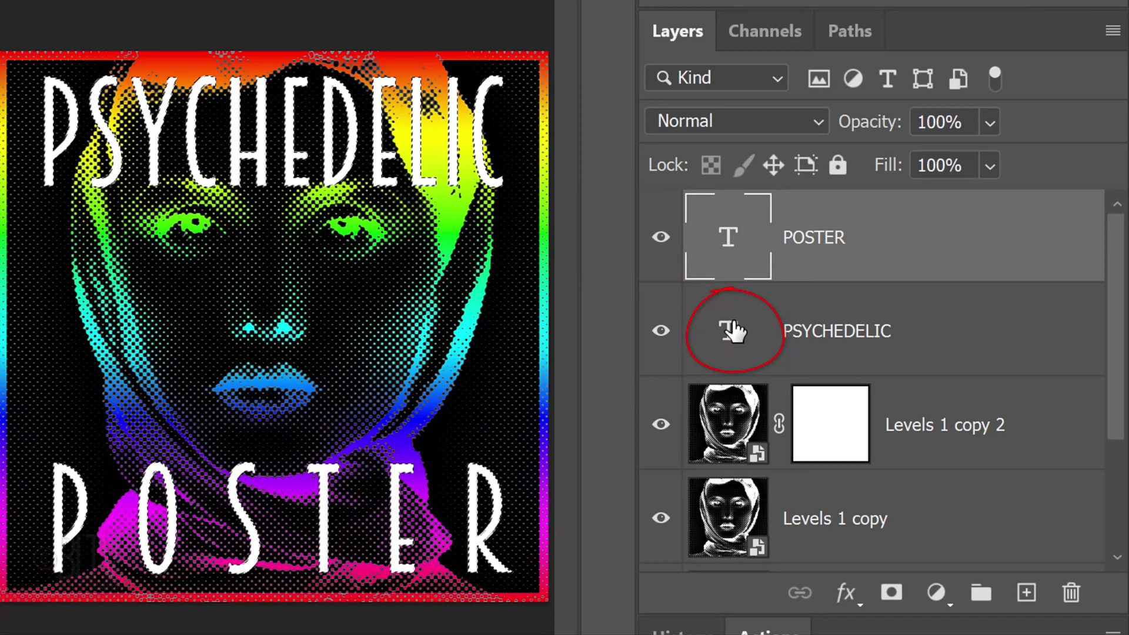
{"action": "key", "text": "shift"}
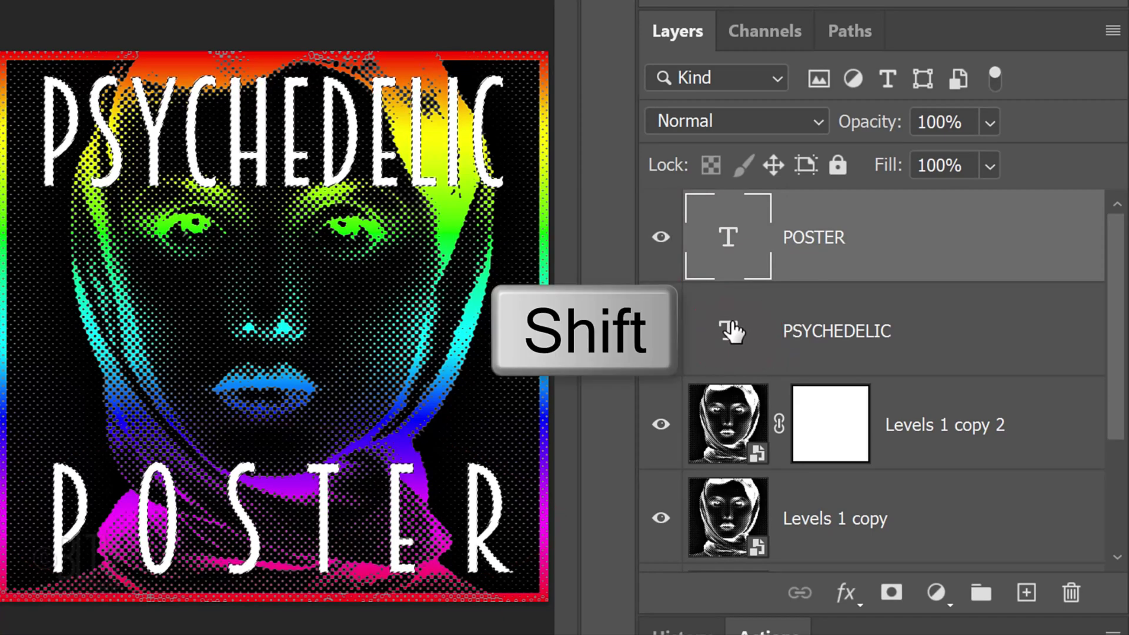
{"action": "key", "text": "ctrl"}
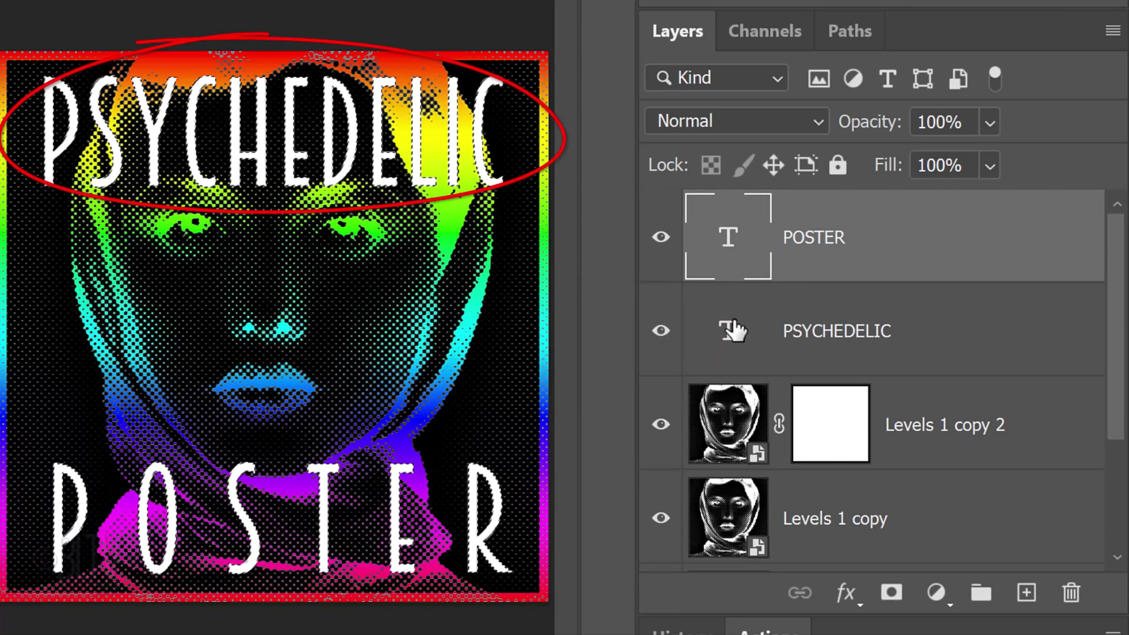
{"action": "left_click_drag", "start_coordinate": [661, 331], "coordinate": [659, 256]}
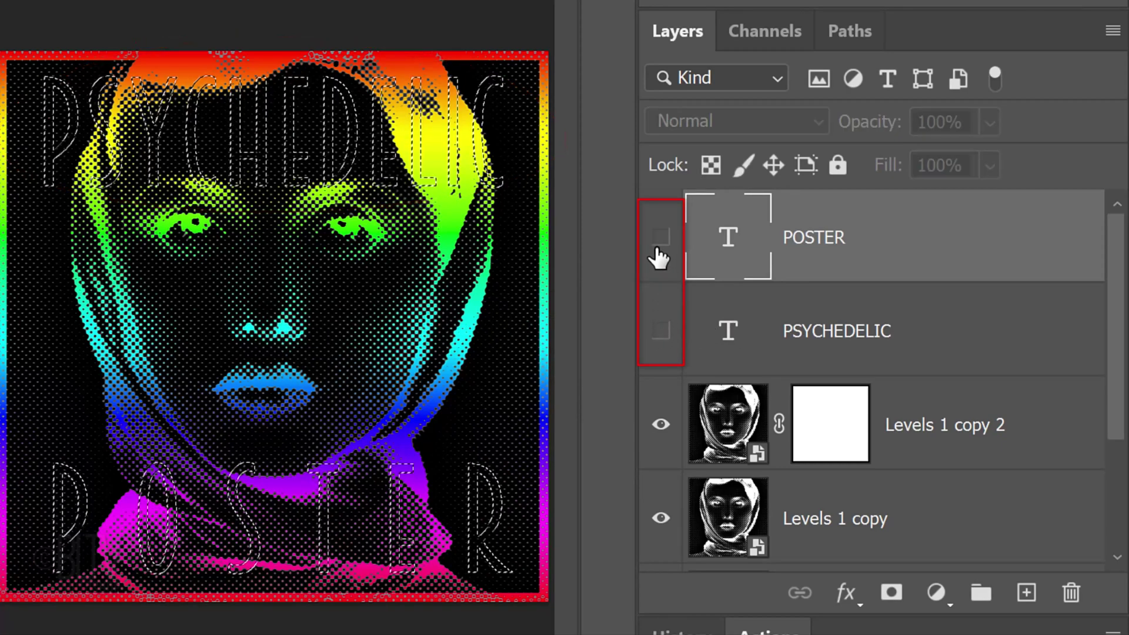
Fill the letters black in the Levels 1 copy 2 mask and mask Levels 1 to them
{"action": "left_click", "coordinate": [827, 428]}
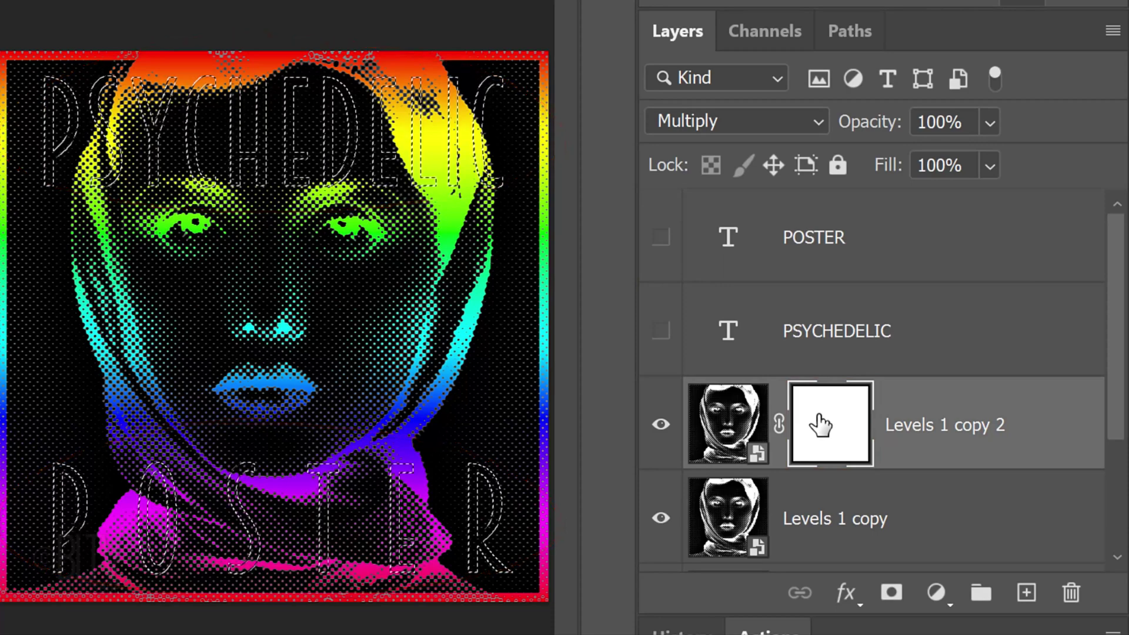
{"action": "key", "text": "ctrl+Delete"}
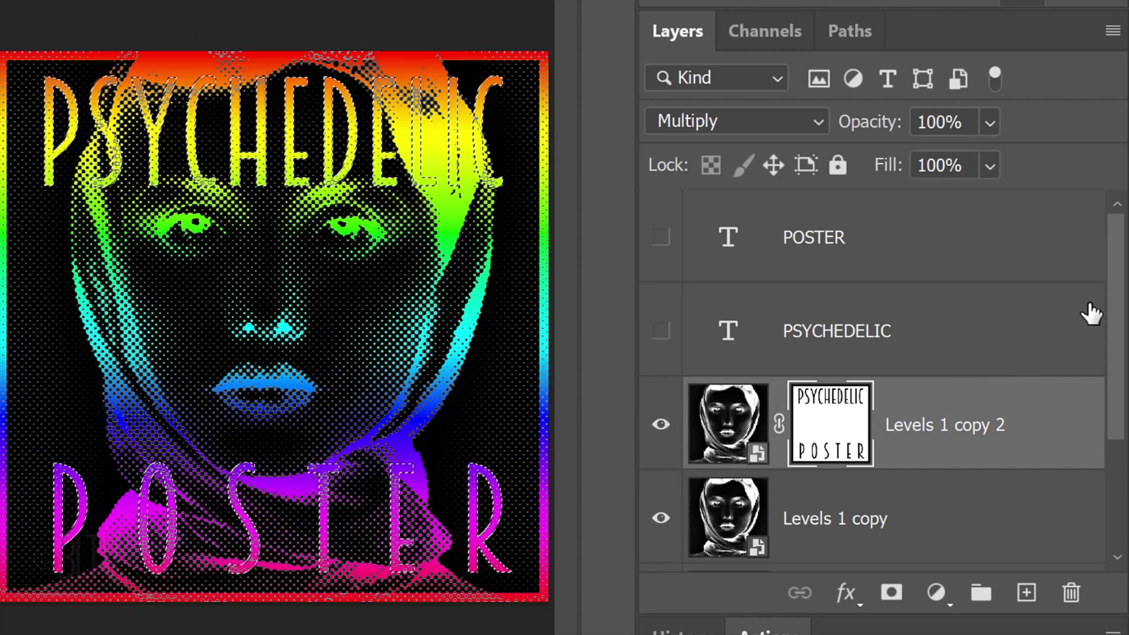
{"action": "left_click_drag", "start_coordinate": [1112, 303], "coordinate": [1102, 423]}
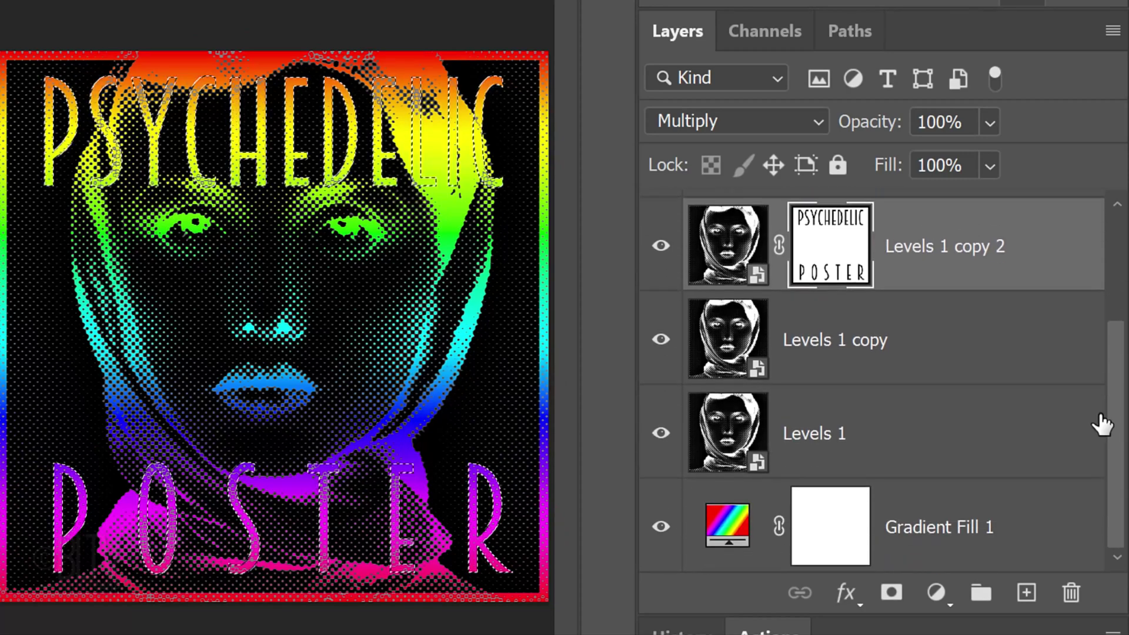
{"action": "left_click", "coordinate": [893, 440]}
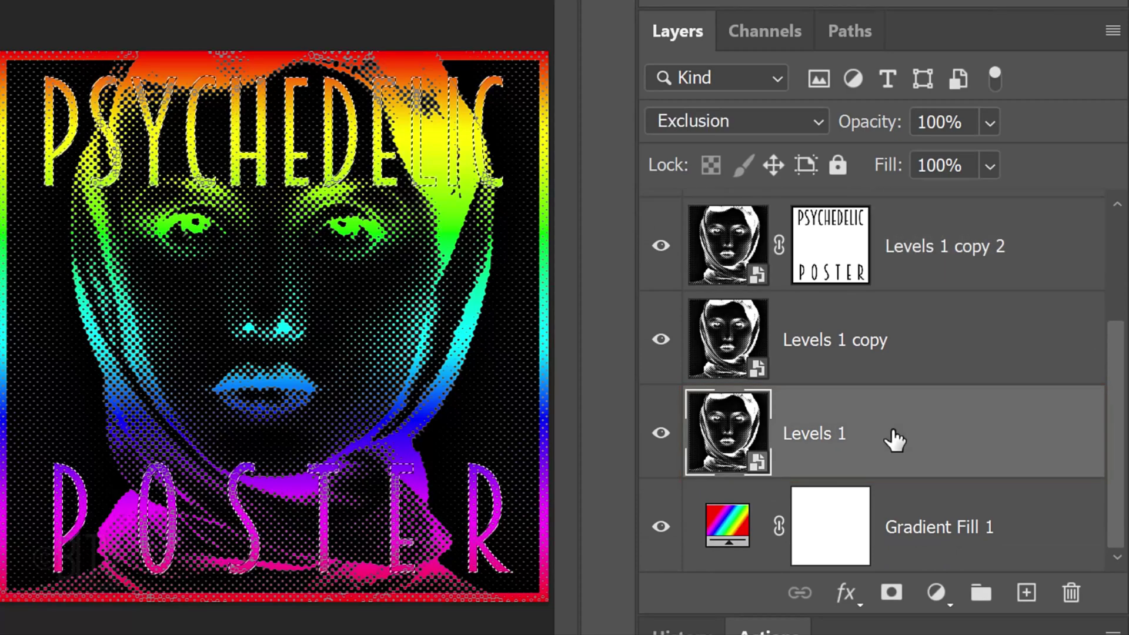
{"action": "left_click", "coordinate": [889, 593]}
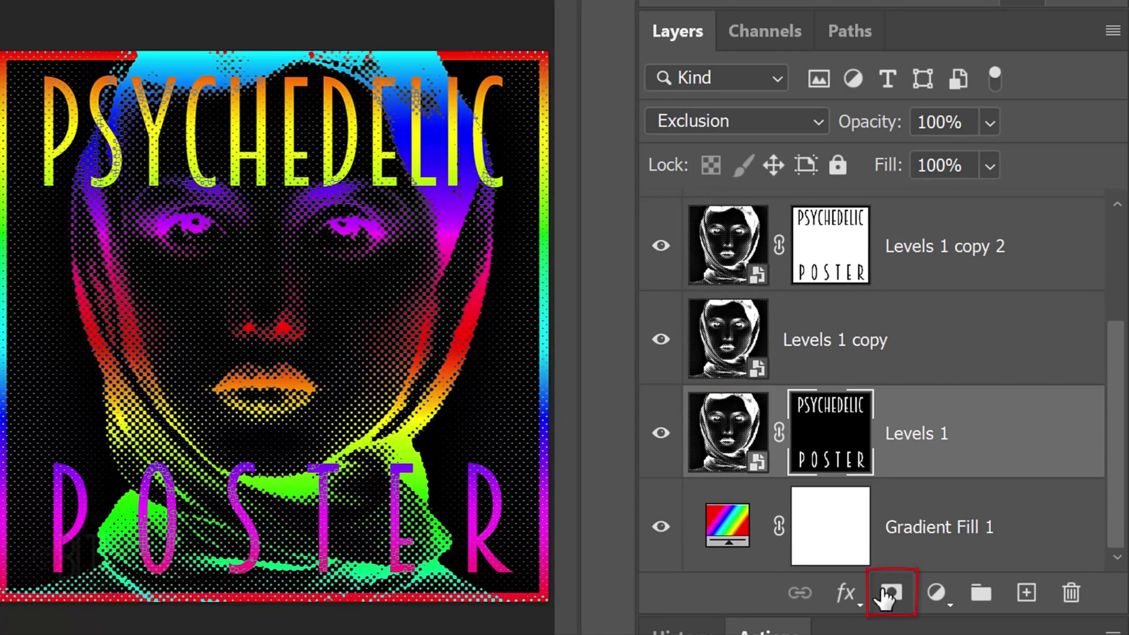